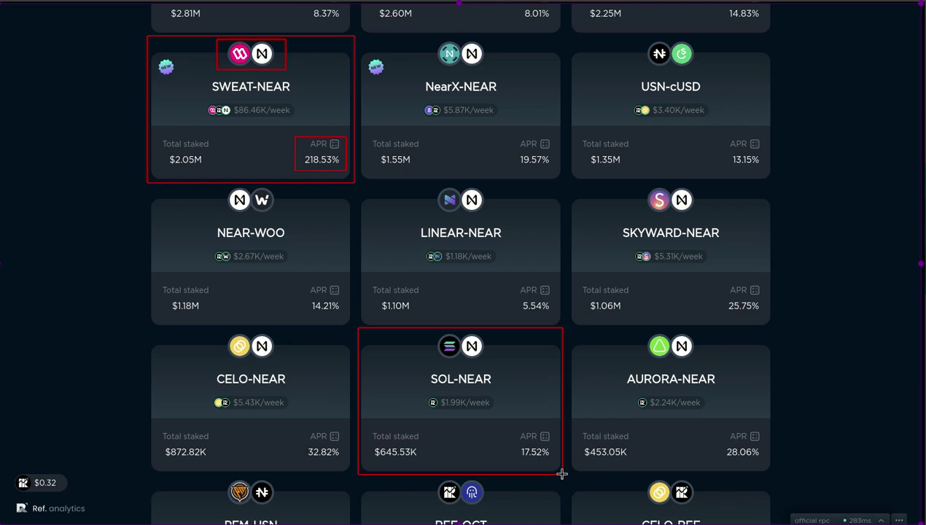
- Mark the SOL-NEAR farm's APR, the AURORA-NEAR farm card and its APR with red rectangles, and close the annotation overlay
{"action": "mouse_move", "coordinate": [510, 428]}
{"action": "left_mouse_down"}
{"action": "mouse_move", "coordinate": [535, 458]}
{"action": "mouse_move", "coordinate": [554, 461]}
{"action": "left_mouse_up"}
{"action": "mouse_move", "coordinate": [572, 332]}
{"action": "left_mouse_down"}
{"action": "mouse_move", "coordinate": [591, 424]}
{"action": "mouse_move", "coordinate": [703, 465]}
{"action": "mouse_move", "coordinate": [772, 472]}
{"action": "left_mouse_up"}
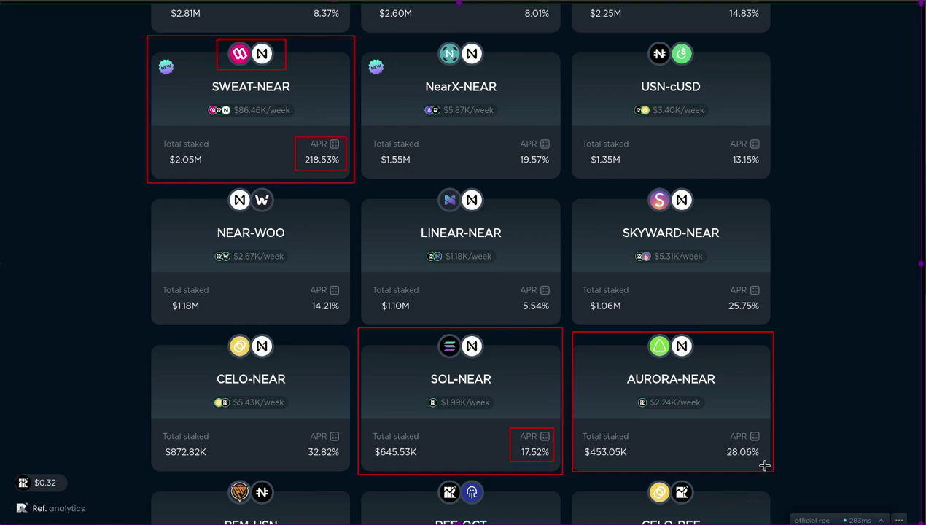
{"action": "mouse_move", "coordinate": [717, 426]}
{"action": "left_mouse_down"}
{"action": "mouse_move", "coordinate": [724, 455]}
{"action": "mouse_move", "coordinate": [762, 461]}
{"action": "left_mouse_up"}
{"action": "key", "text": "Escape"}
- Examine the total staked and APR of the remaining farm pairs down to NEAR-ATO
{"action": "scroll", "coordinate": [805, 406], "scroll_direction": "down", "scroll_amount": 5}
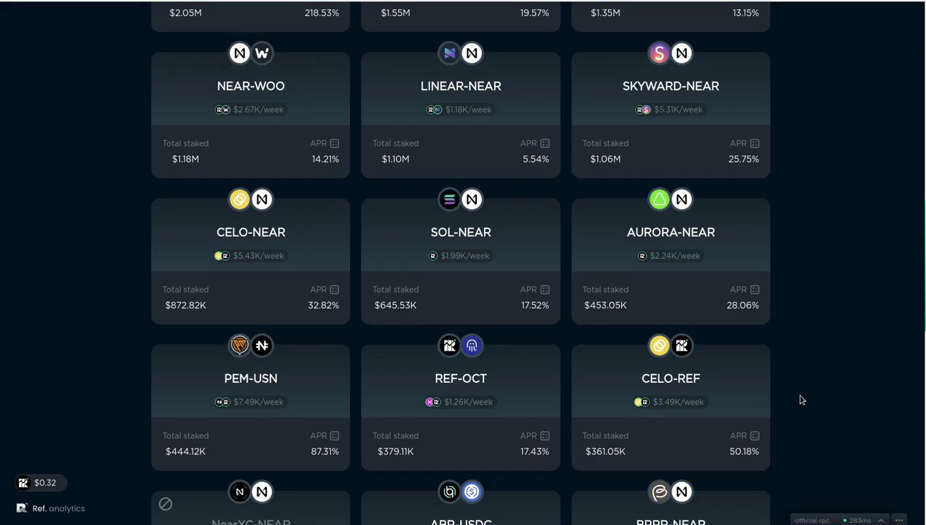
{"action": "scroll", "coordinate": [801, 405], "scroll_direction": "down", "scroll_amount": 2}
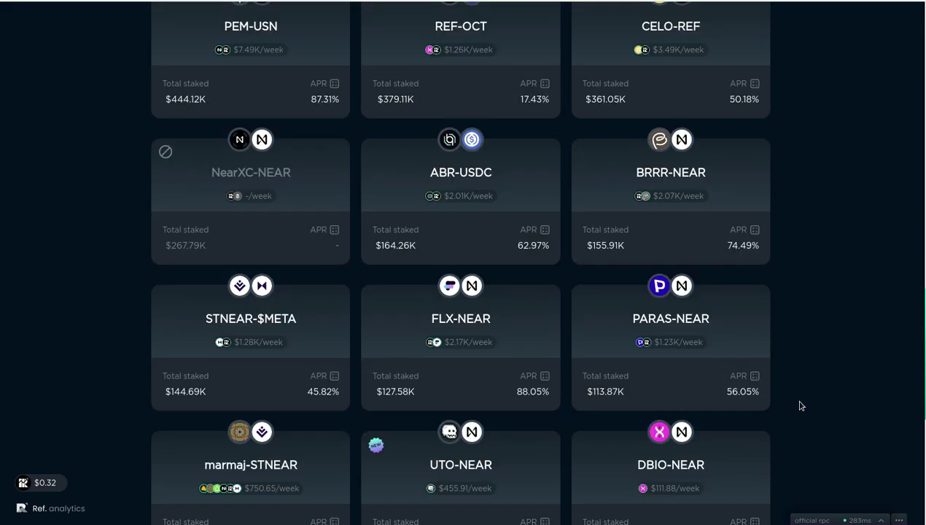
{"action": "scroll", "coordinate": [801, 406], "scroll_direction": "down", "scroll_amount": 4}
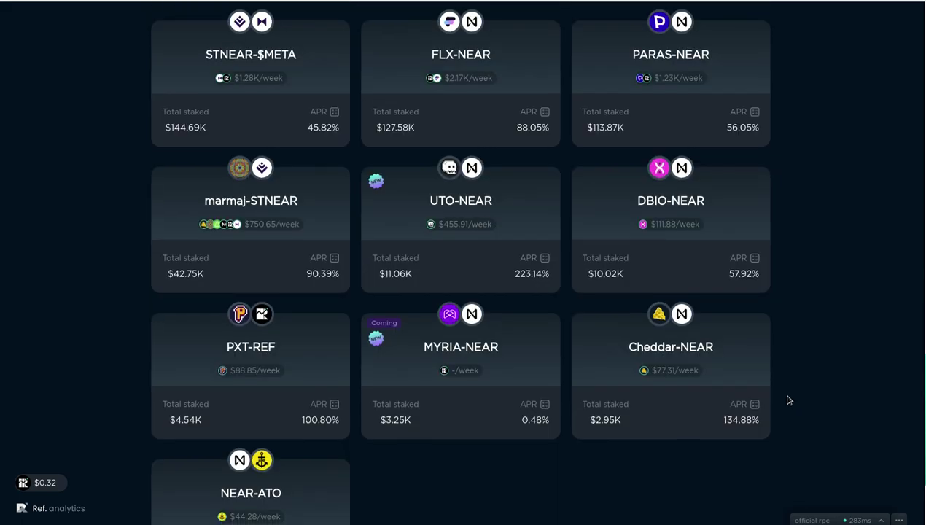
{"action": "scroll", "coordinate": [788, 399], "scroll_direction": "up", "scroll_amount": 4}
{"action": "scroll", "coordinate": [788, 399], "scroll_direction": "up", "scroll_amount": 15}
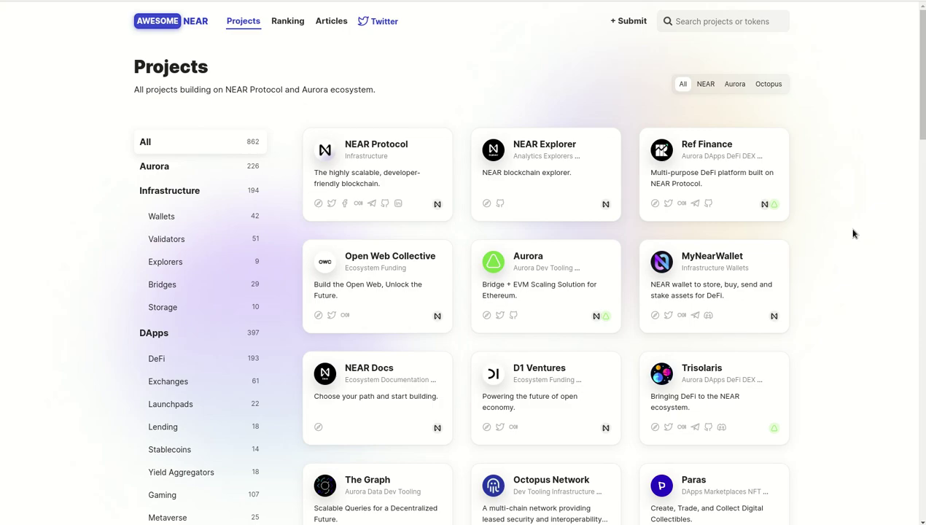
- Examine the projects building on NEAR Protocol and Aurora in the Awesome NEAR directory, including Sweat Economy
{"action": "scroll", "coordinate": [854, 233], "scroll_direction": "down", "scroll_amount": 1}
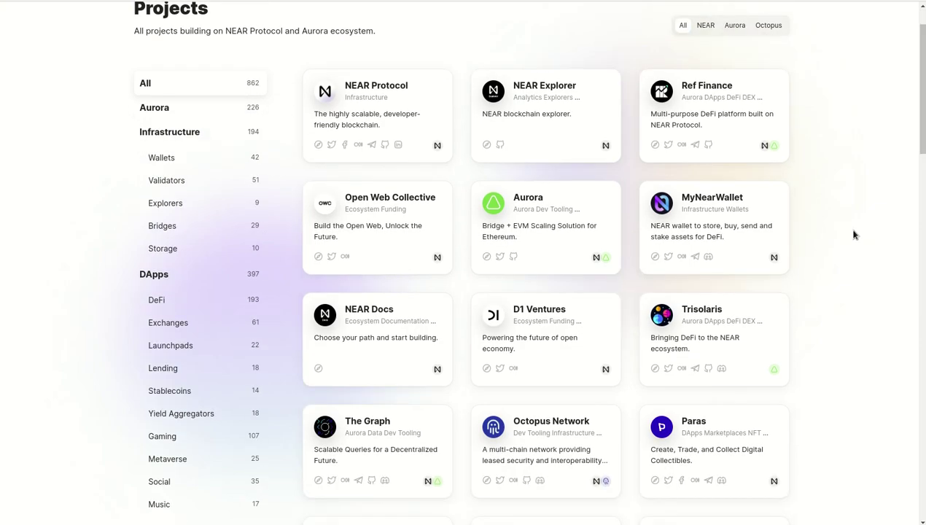
{"action": "scroll", "coordinate": [854, 233], "scroll_direction": "down", "scroll_amount": 3}
{"action": "scroll", "coordinate": [855, 235], "scroll_direction": "down", "scroll_amount": 4}
{"action": "scroll", "coordinate": [854, 236], "scroll_direction": "down", "scroll_amount": 2}
{"action": "scroll", "coordinate": [855, 237], "scroll_direction": "down", "scroll_amount": 2}
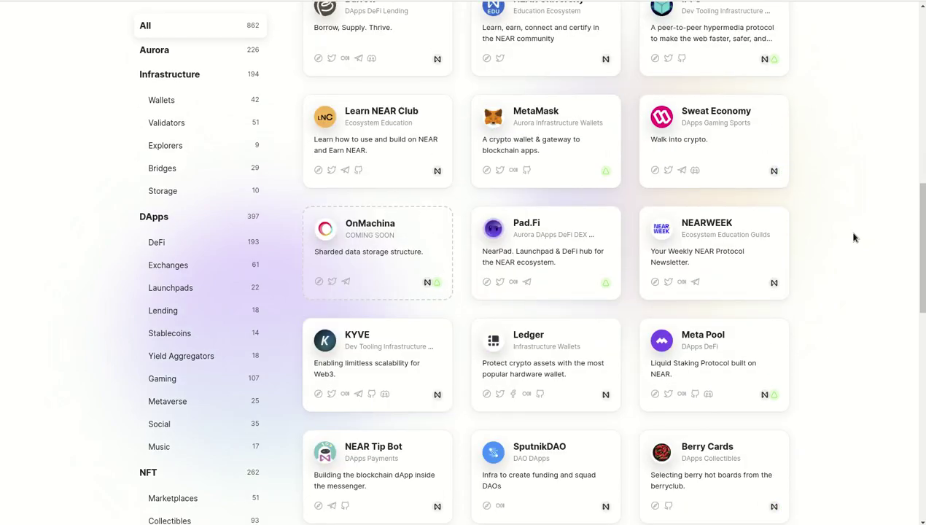
{"action": "scroll", "coordinate": [839, 204], "scroll_direction": "down", "scroll_amount": 1}
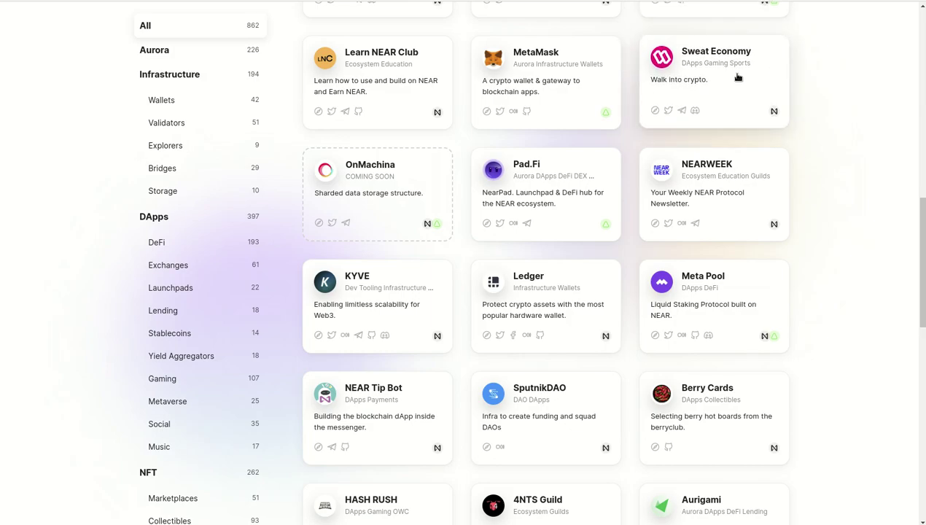
{"action": "scroll", "coordinate": [868, 220], "scroll_direction": "up", "scroll_amount": 3}
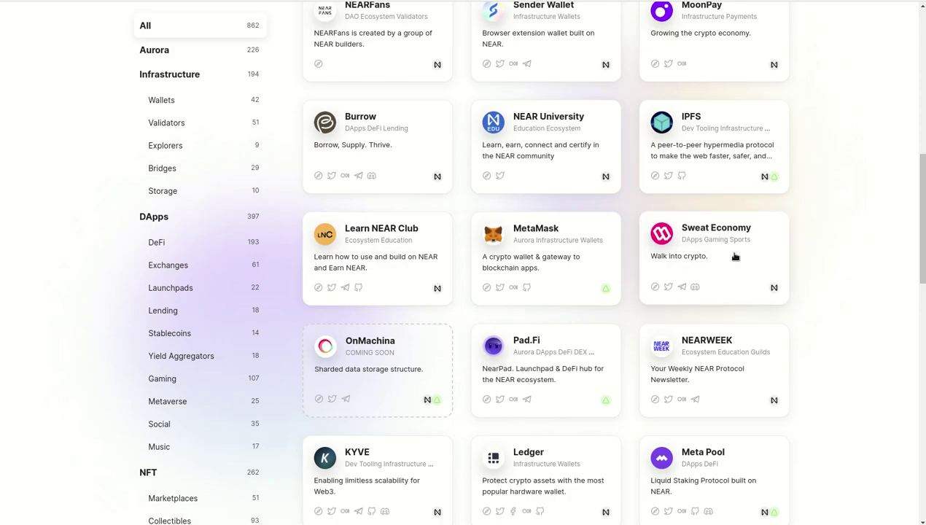
{"action": "scroll", "coordinate": [731, 256], "scroll_direction": "up", "scroll_amount": 5}
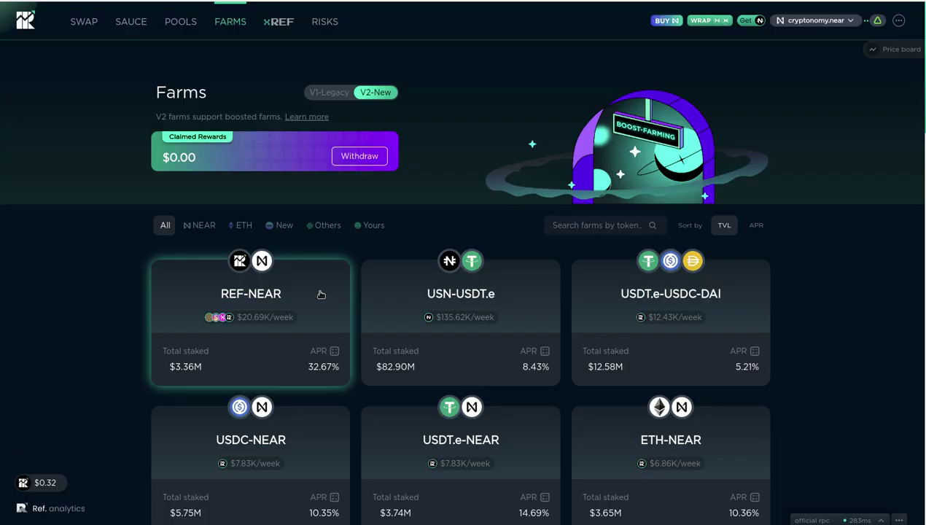
- Find the SWEAT-NEAR pair in the Ref Finance V2 farms list and check its APR
{"action": "scroll", "coordinate": [285, 328], "scroll_direction": "down", "scroll_amount": 5}
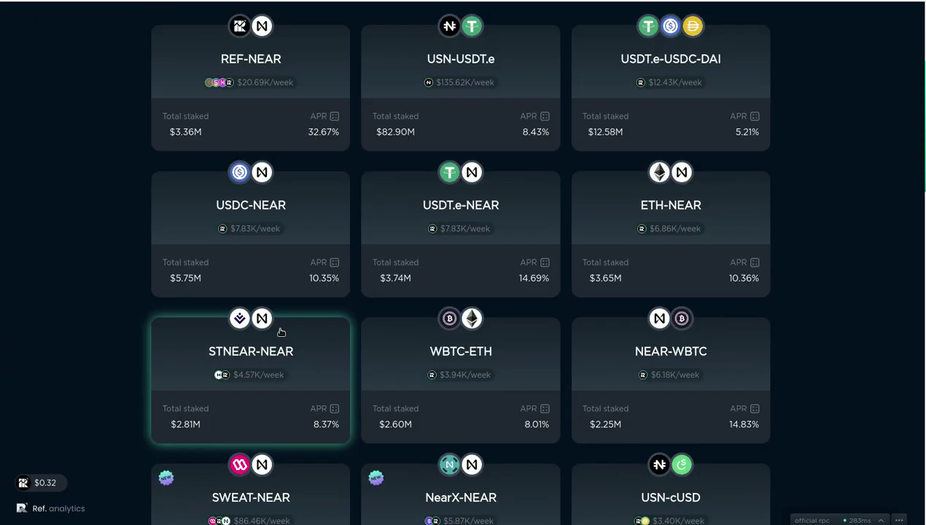
{"action": "scroll", "coordinate": [284, 333], "scroll_direction": "down", "scroll_amount": 2}
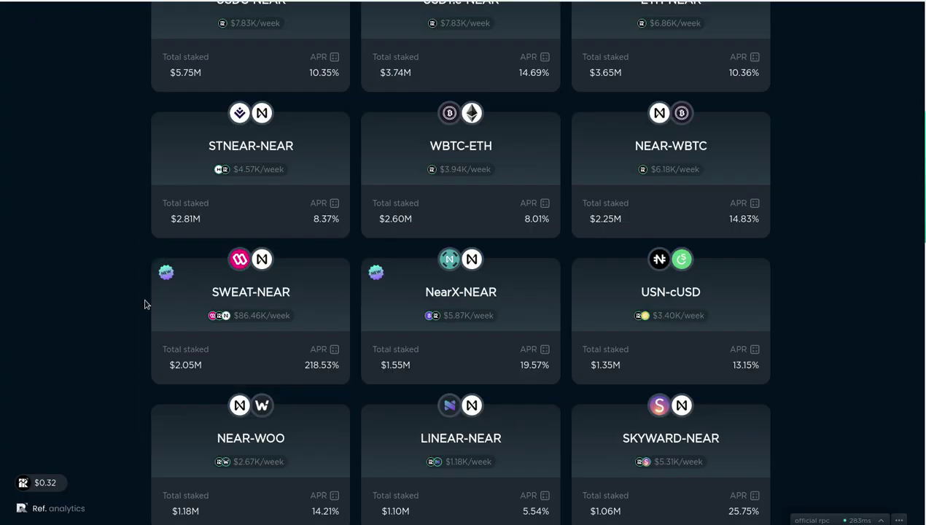
{"action": "mouse_move", "coordinate": [694, 174]}
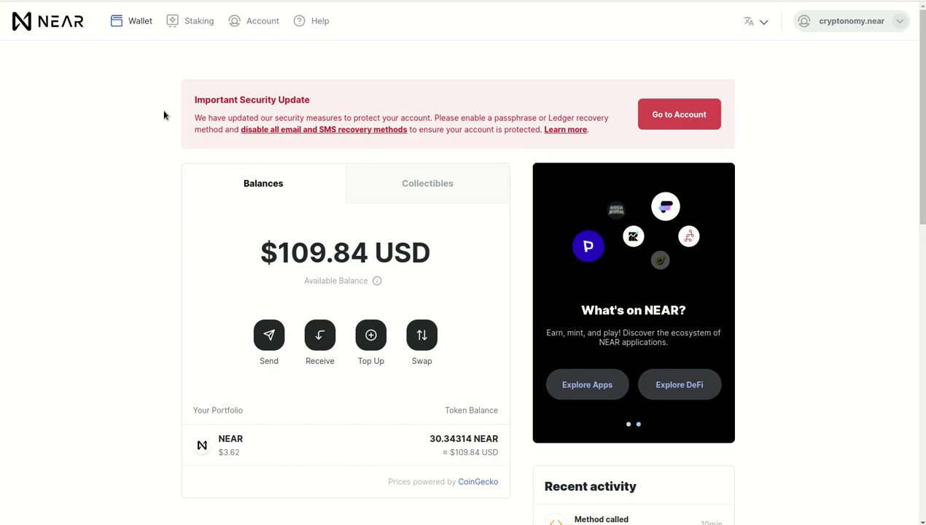
- Start staking tokens in the NEAR wallet and examine the available validators and their fees
{"action": "left_click", "coordinate": [196, 21]}
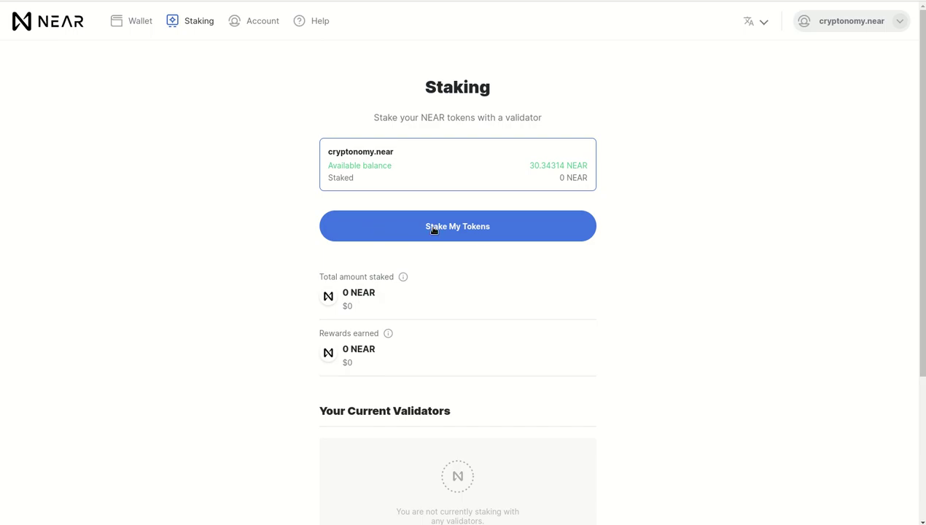
{"action": "left_click", "coordinate": [484, 231]}
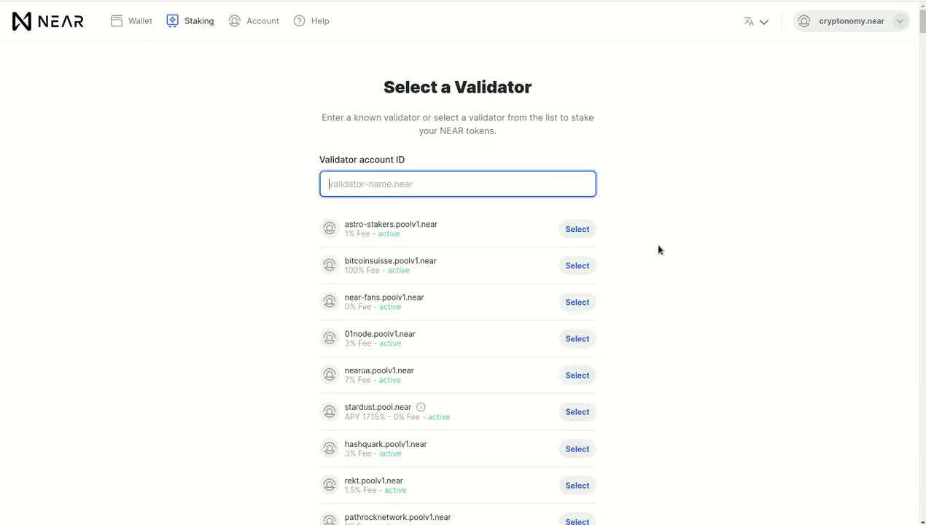
{"action": "scroll", "coordinate": [558, 258], "scroll_direction": "down", "scroll_amount": 2}
{"action": "scroll", "coordinate": [557, 258], "scroll_direction": "down", "scroll_amount": 9}
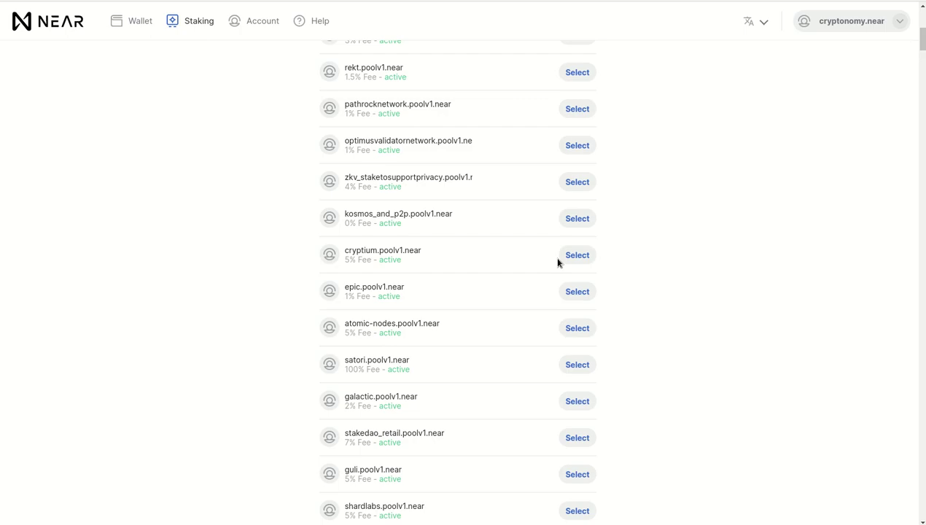
{"action": "scroll", "coordinate": [557, 261], "scroll_direction": "up", "scroll_amount": 10}
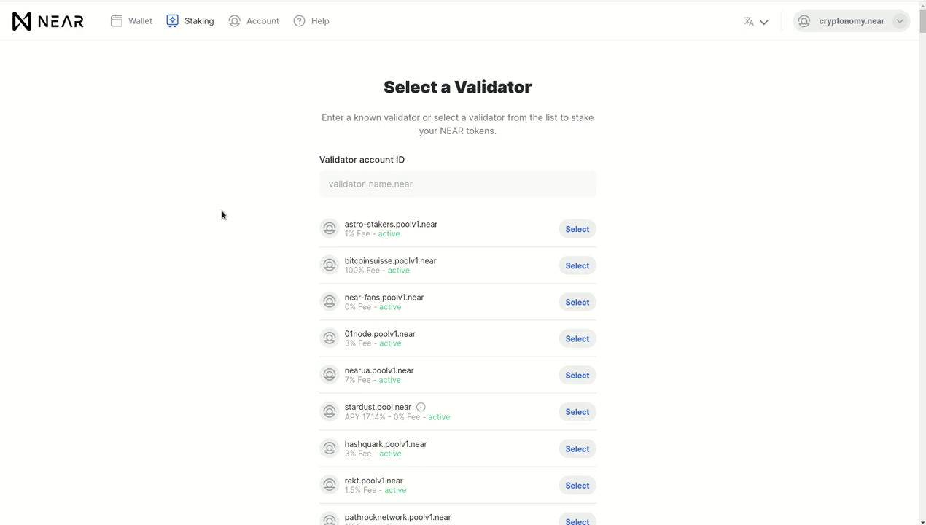
- Return to the NEAR wallet overview and check the collectibles before going back to the balances
{"action": "left_click", "coordinate": [126, 27]}
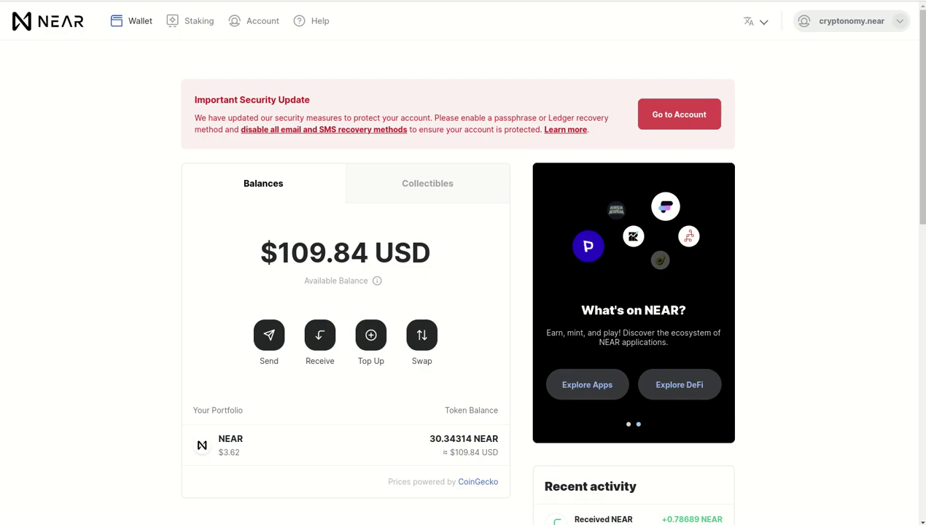
{"action": "left_click", "coordinate": [443, 185]}
{"action": "left_click", "coordinate": [238, 188]}
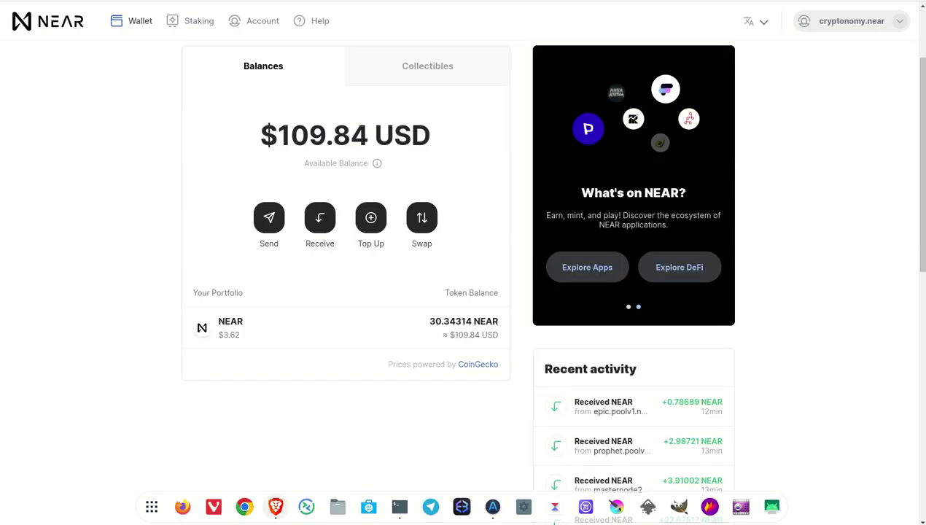
- Check the staking assets in Atomic Wallet, return to the NEAR wallet and highlight the NEAR token balance
{"action": "left_click", "coordinate": [493, 508]}
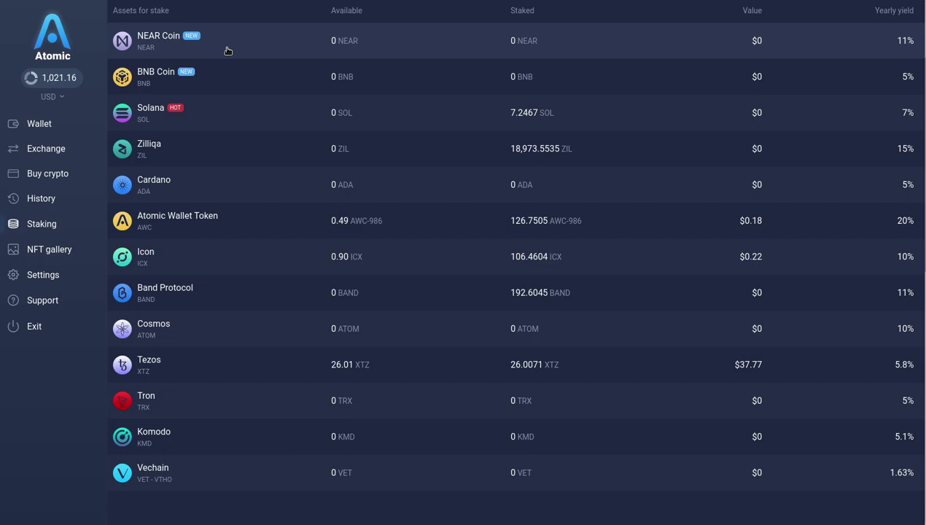
{"action": "key", "text": "alt+Tab"}
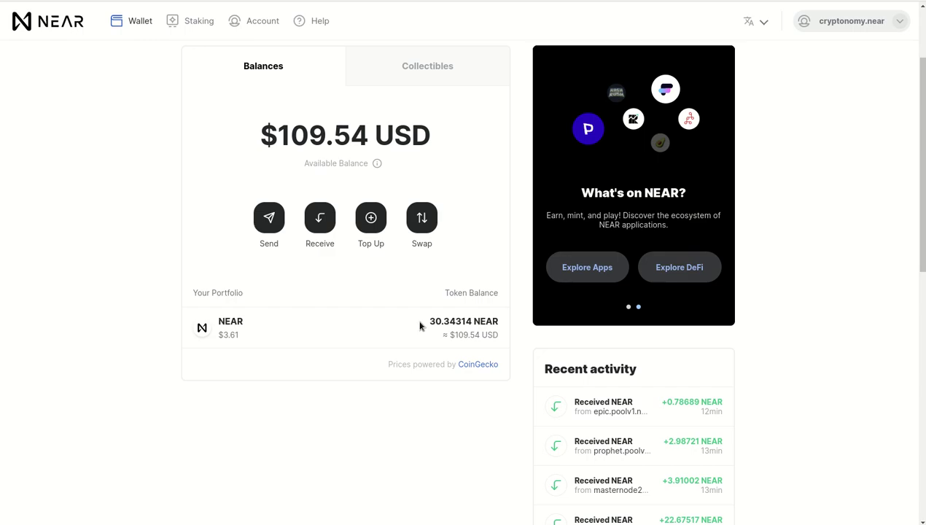
{"action": "left_click_drag", "start_coordinate": [421, 325], "coordinate": [509, 326]}
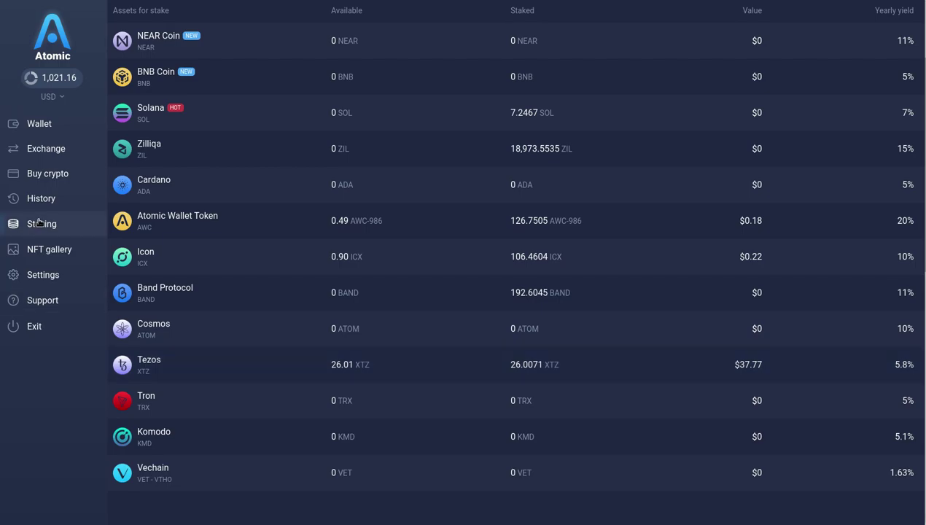
- Sort Atomic Wallet's staking assets by yearly yield from highest to lowest, and clear the balance highlight in the NEAR wallet
{"action": "left_click", "coordinate": [888, 12]}
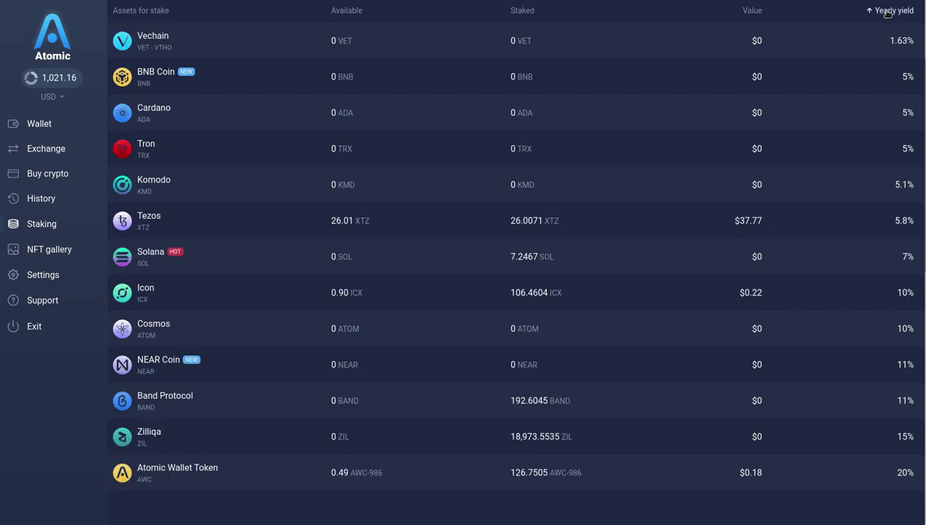
{"action": "left_click", "coordinate": [894, 15]}
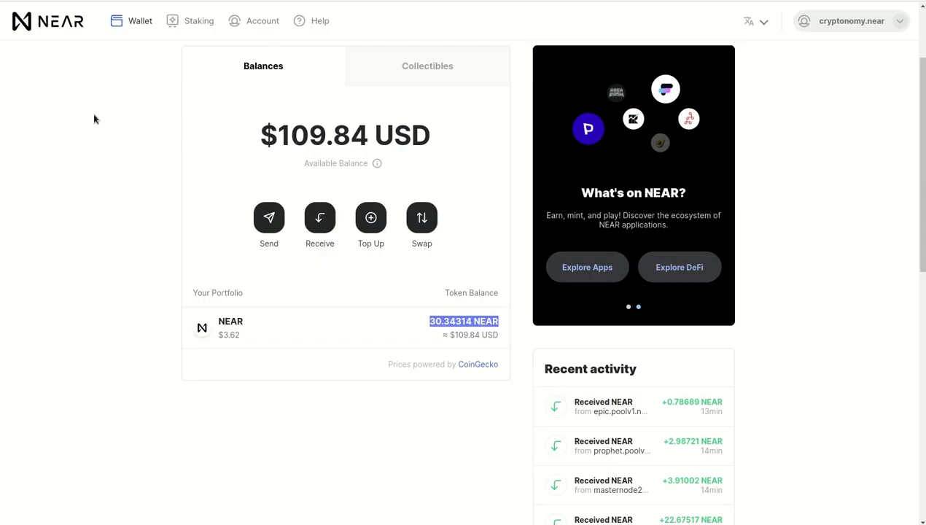
{"action": "left_click", "coordinate": [113, 107]}
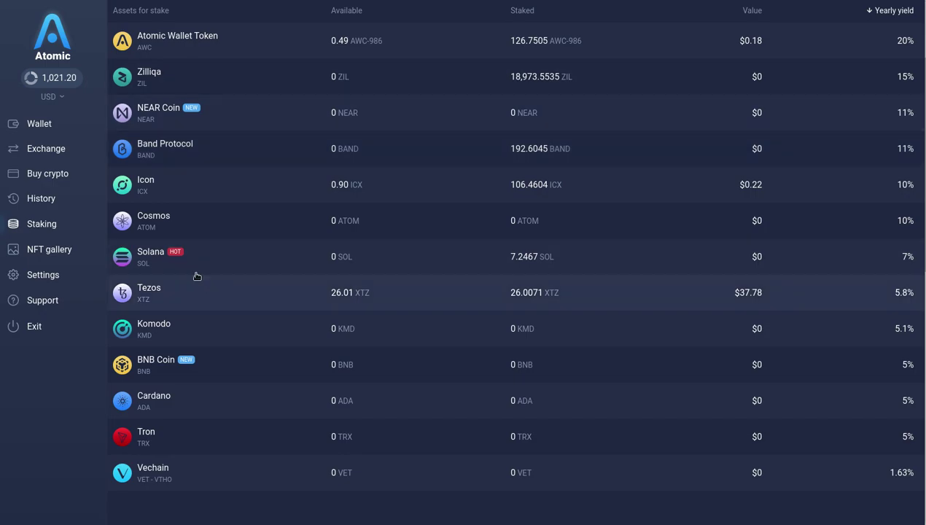
- View the Atomic Wallet holdings, return to the staking assets and open NEAR Coin
{"action": "left_click", "coordinate": [48, 126]}
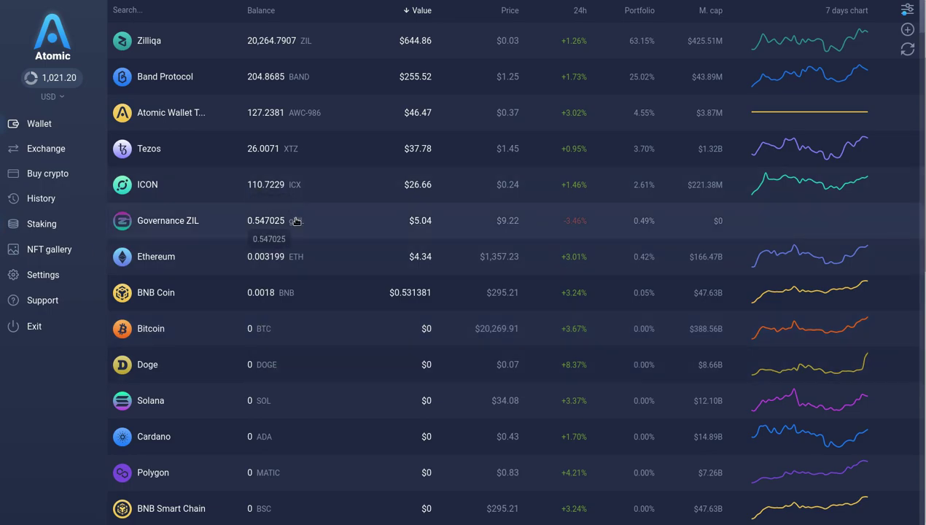
{"action": "left_click", "coordinate": [40, 224]}
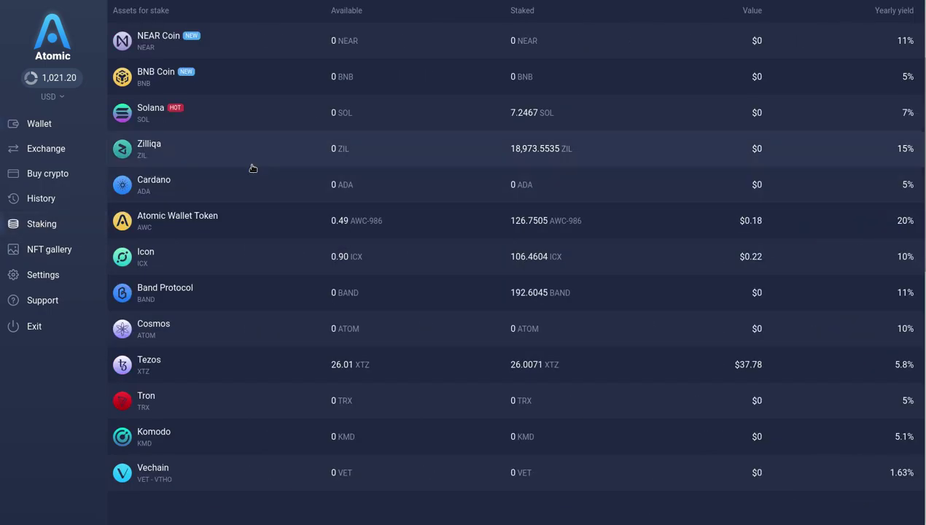
{"action": "left_click", "coordinate": [135, 45]}
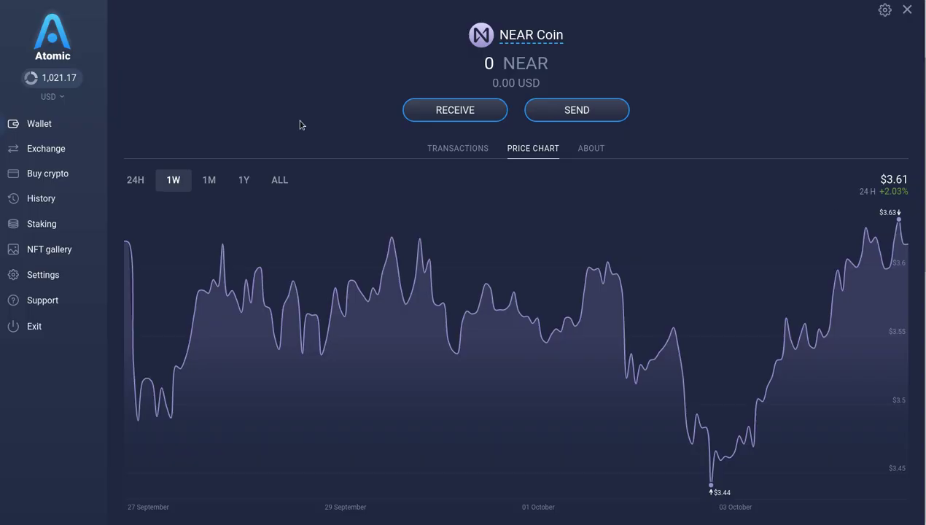
- Examine the coins supported in Atomic Wallet's asset list, with their balances and prices, and return to its beginning
{"action": "left_click", "coordinate": [40, 124]}
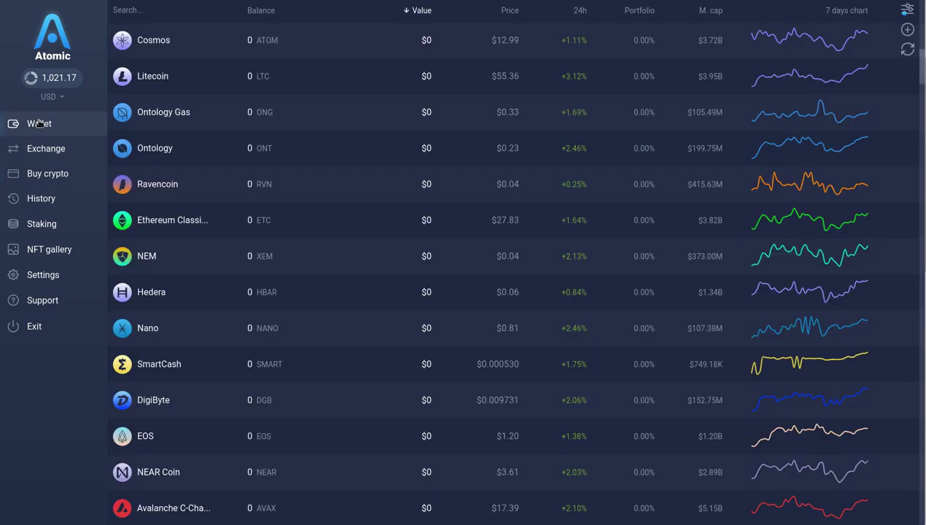
{"action": "scroll", "coordinate": [224, 330], "scroll_direction": "down", "scroll_amount": 3}
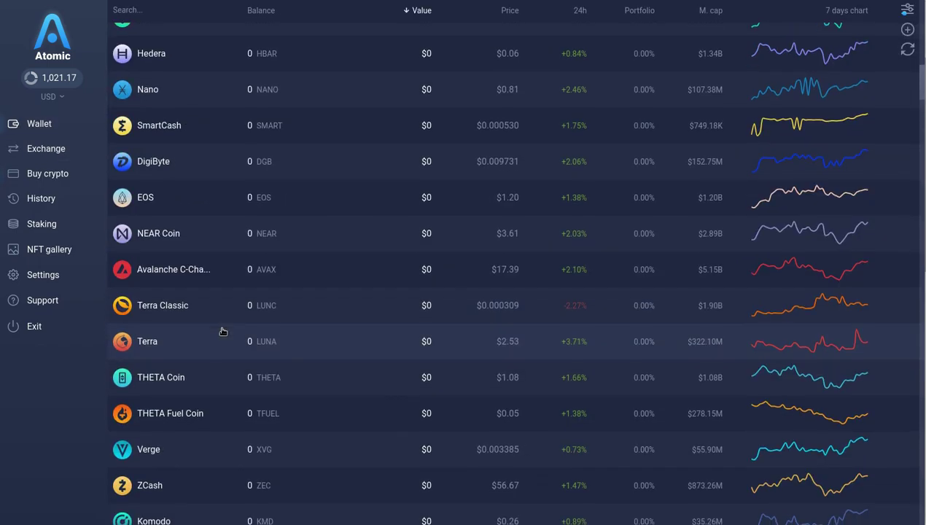
{"action": "scroll", "coordinate": [220, 332], "scroll_direction": "down", "scroll_amount": 5}
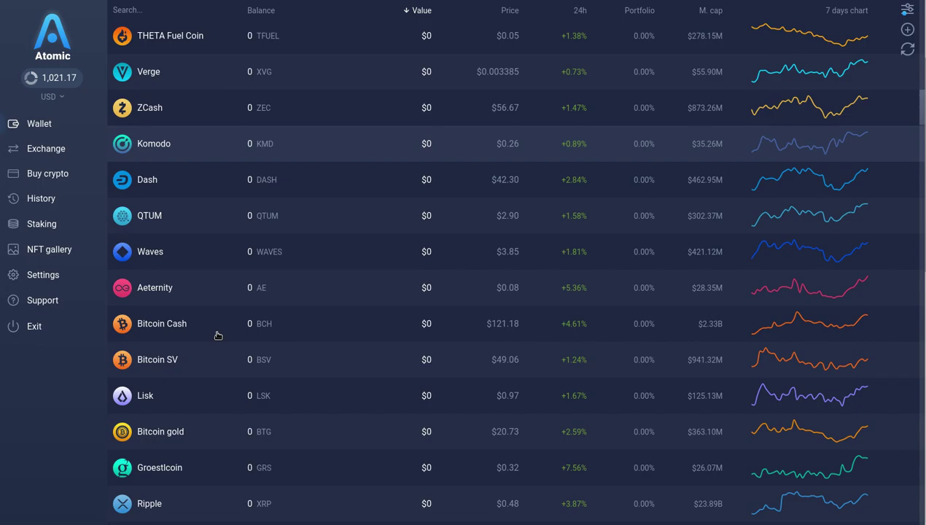
{"action": "scroll", "coordinate": [218, 336], "scroll_direction": "down", "scroll_amount": 5}
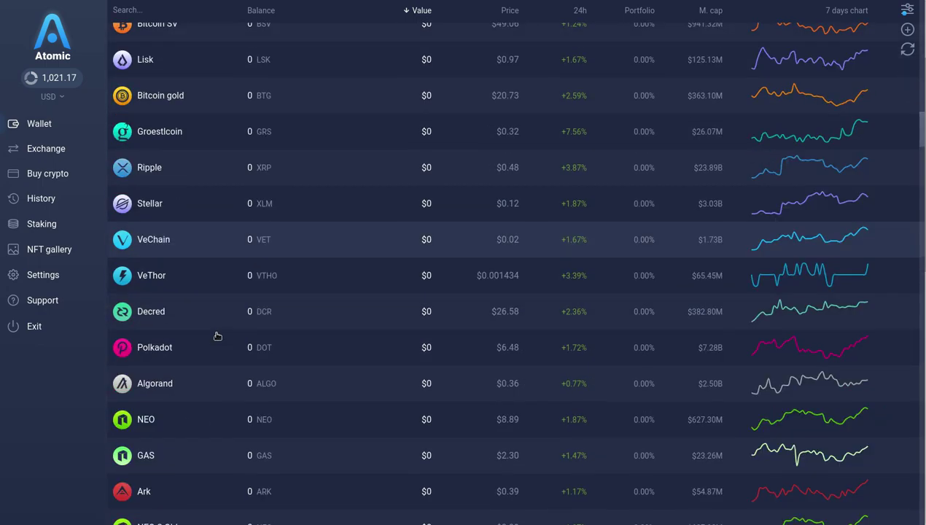
{"action": "scroll", "coordinate": [217, 335], "scroll_direction": "down", "scroll_amount": 3}
{"action": "scroll", "coordinate": [217, 336], "scroll_direction": "up", "scroll_amount": 4}
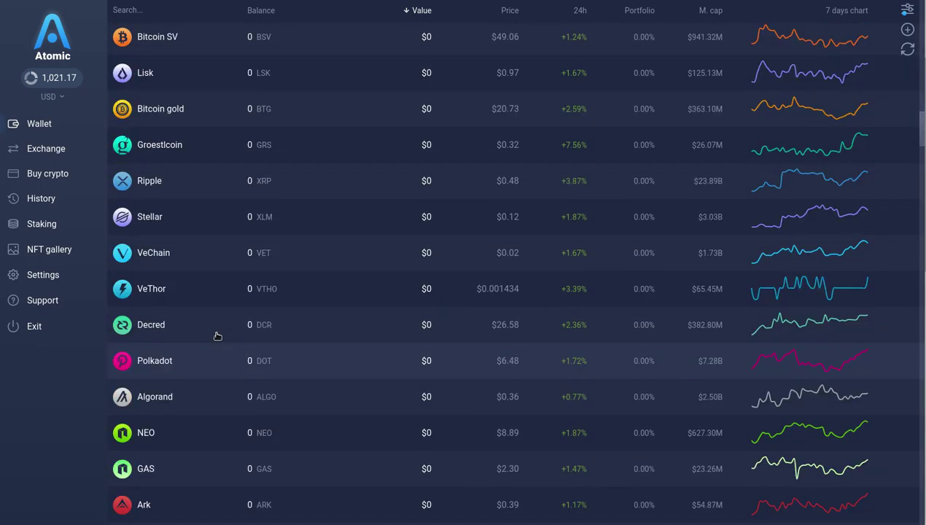
{"action": "scroll", "coordinate": [217, 336], "scroll_direction": "up", "scroll_amount": 6}
{"action": "scroll", "coordinate": [217, 335], "scroll_direction": "up", "scroll_amount": 12}
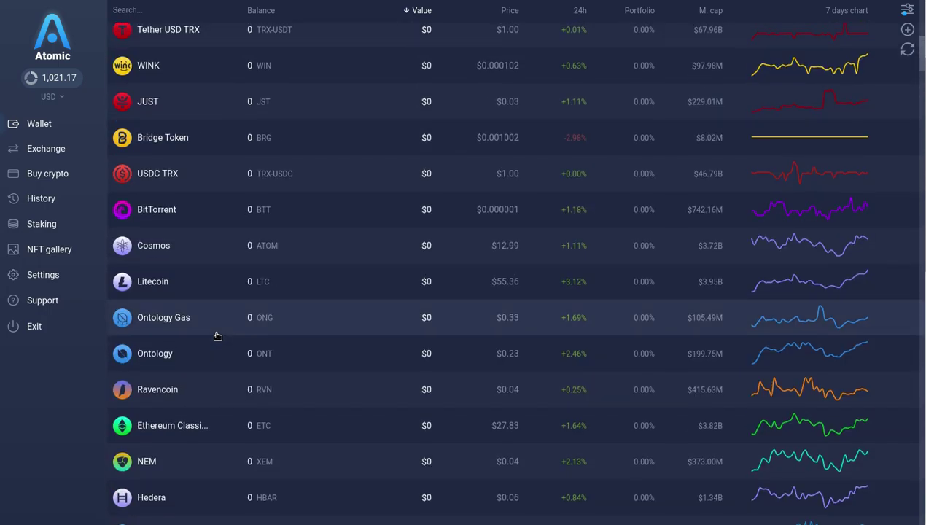
{"action": "scroll", "coordinate": [208, 341], "scroll_direction": "up", "scroll_amount": 6}
{"action": "scroll", "coordinate": [208, 341], "scroll_direction": "up", "scroll_amount": 3}
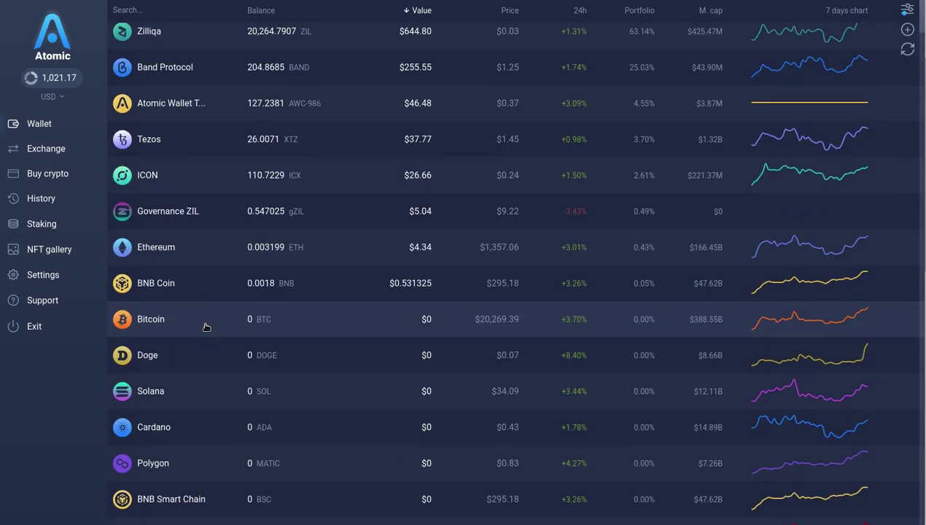
- Find NEAR Coin in Atomic Wallet's asset list and open it
{"action": "scroll", "coordinate": [206, 326], "scroll_direction": "down", "scroll_amount": 3}
{"action": "scroll", "coordinate": [200, 345], "scroll_direction": "down", "scroll_amount": 2}
{"action": "scroll", "coordinate": [199, 345], "scroll_direction": "down", "scroll_amount": 5}
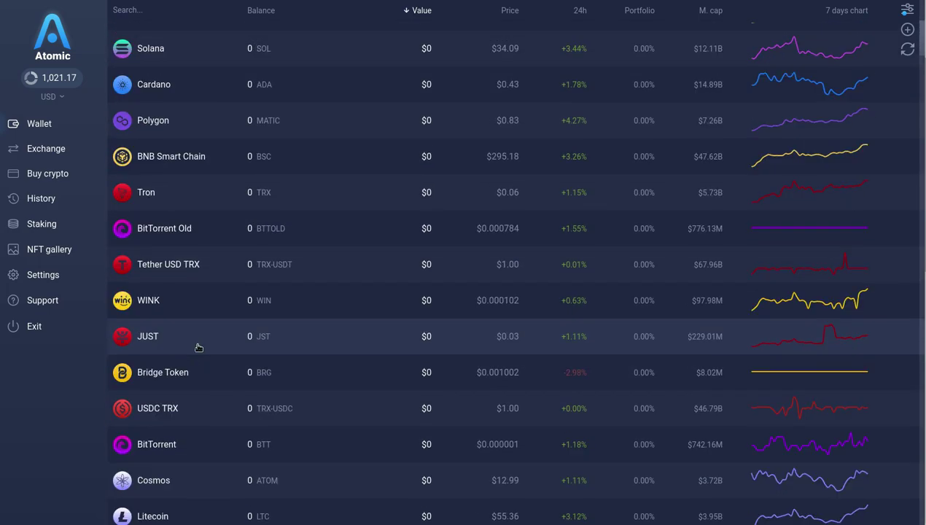
{"action": "scroll", "coordinate": [199, 349], "scroll_direction": "down", "scroll_amount": 3}
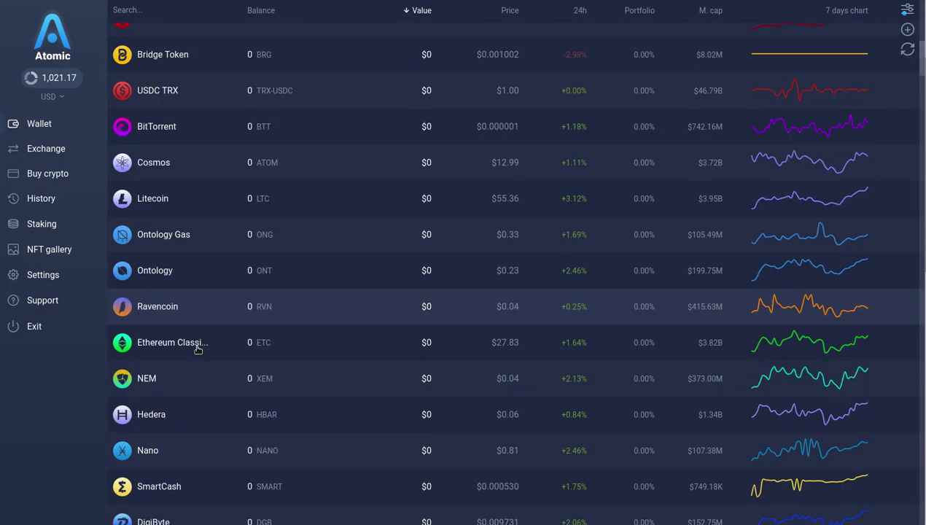
{"action": "scroll", "coordinate": [176, 375], "scroll_direction": "down", "scroll_amount": 1}
{"action": "scroll", "coordinate": [176, 375], "scroll_direction": "down", "scroll_amount": 2}
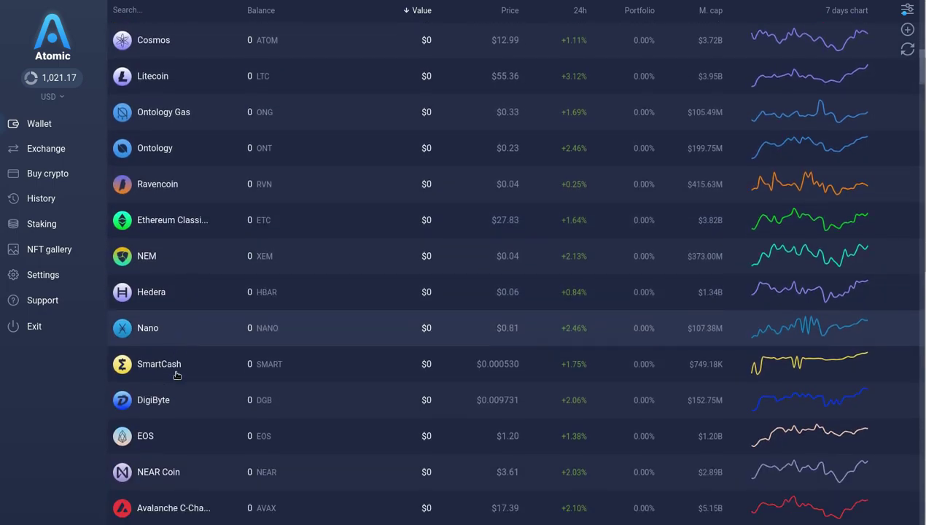
{"action": "left_click", "coordinate": [166, 422]}
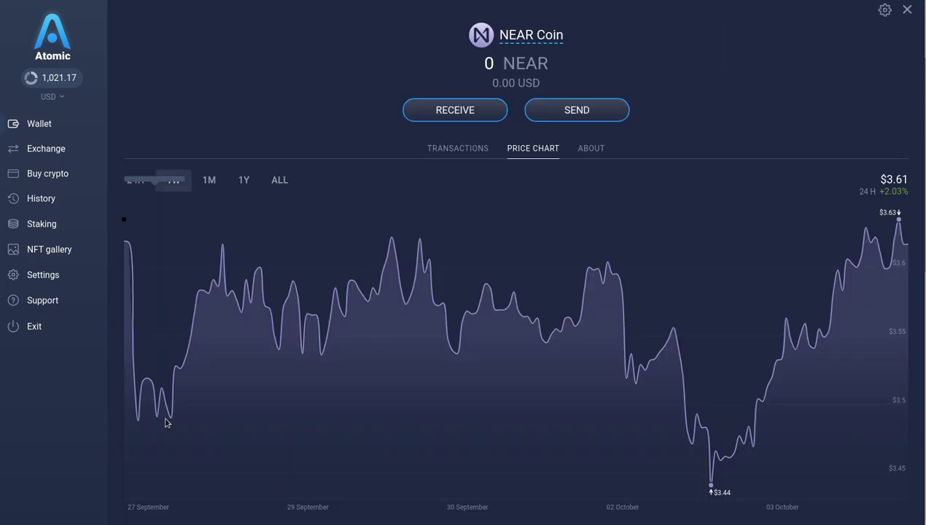
- Start receiving NEAR Coin, proceed with the account activation and copy the displayed NEAR address
{"action": "left_click", "coordinate": [474, 116]}
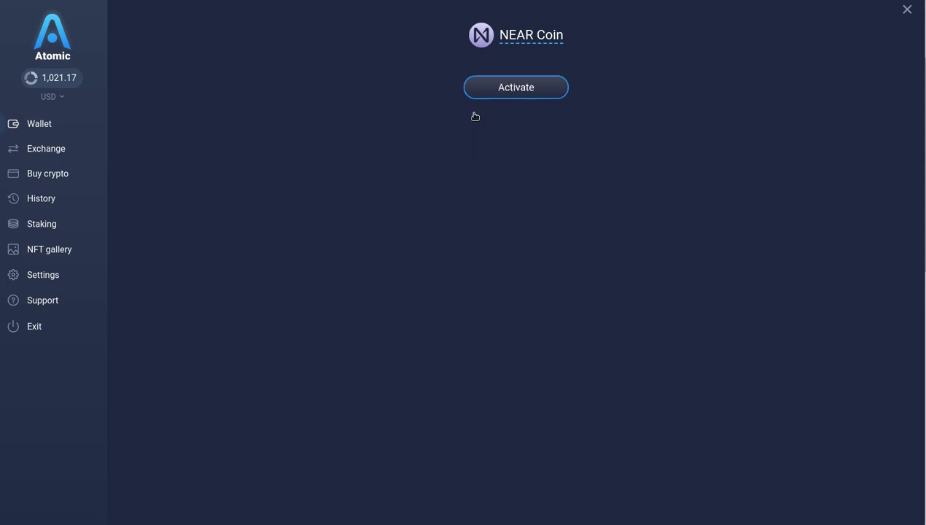
{"action": "left_click", "coordinate": [526, 94]}
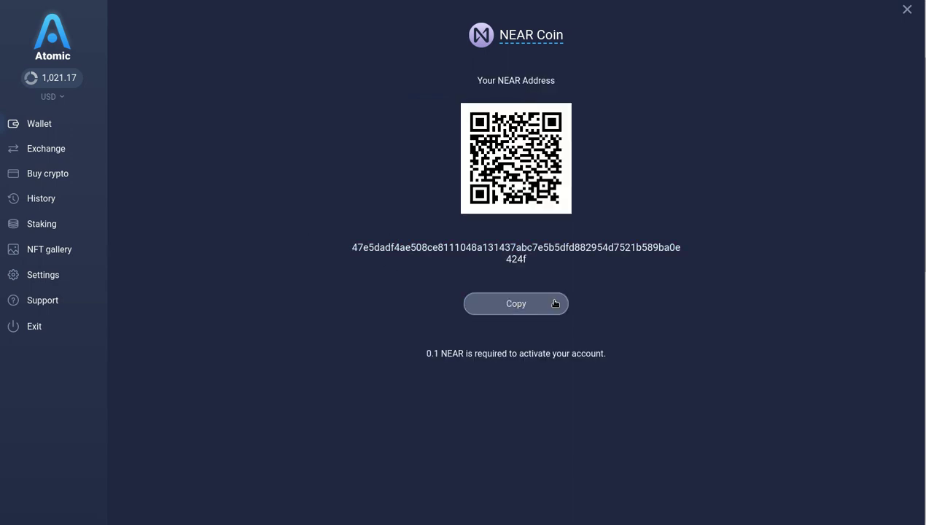
{"action": "left_click", "coordinate": [531, 305]}
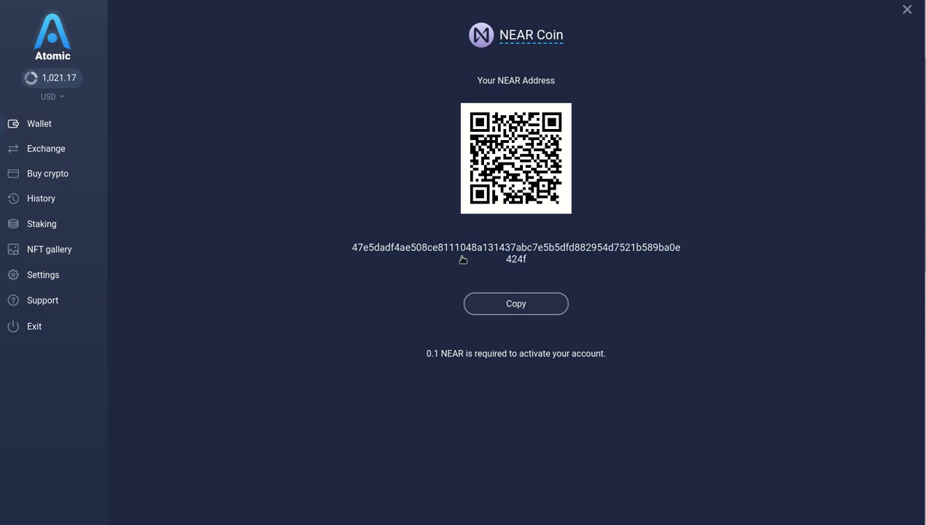
- In the NEAR wallet, send 30.34314 NEAR to the copied address, comparing it with Atomic Wallet before confirming, and return to the wallet overview
{"action": "left_click", "coordinate": [486, 245]}
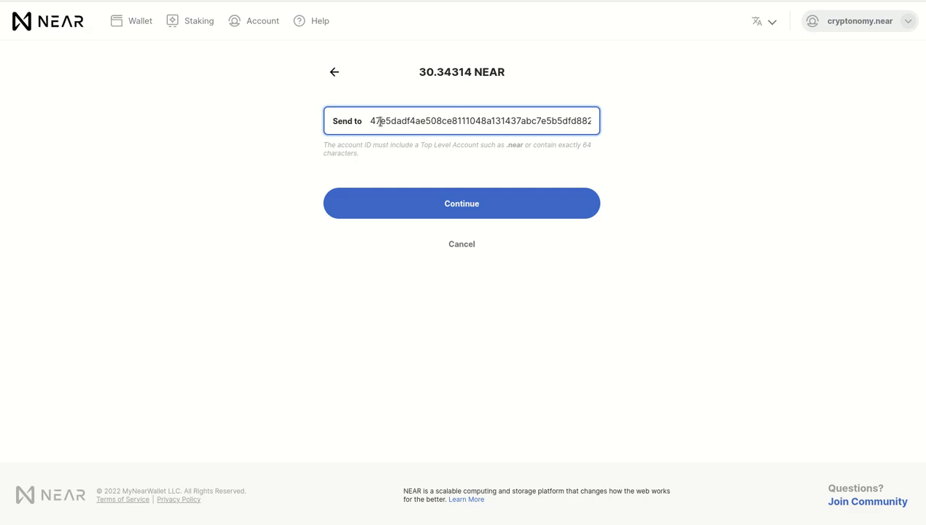
{"action": "left_click", "coordinate": [470, 204]}
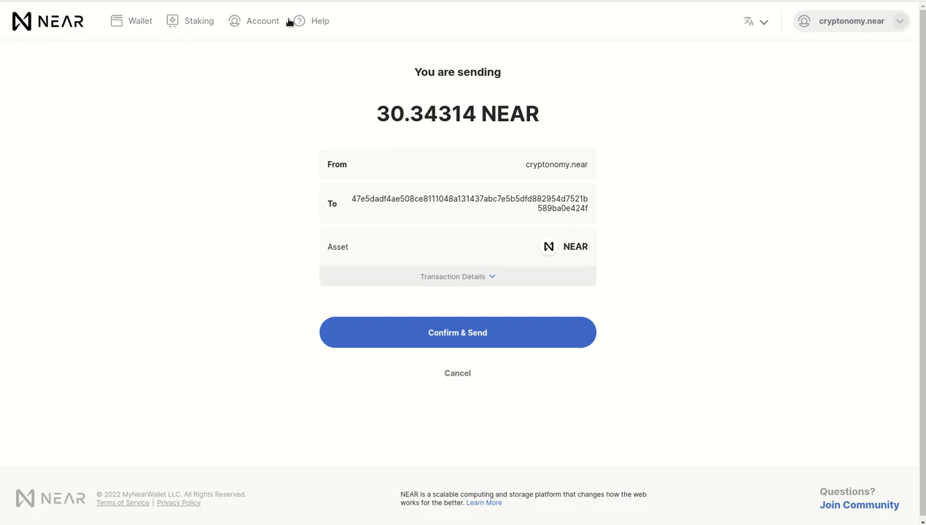
{"action": "key", "text": "alt+Tab"}
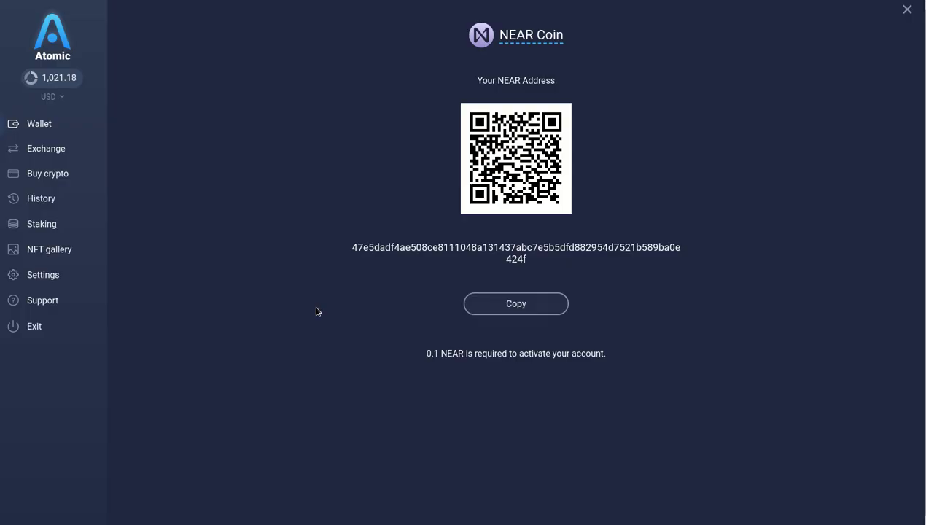
{"action": "key", "text": "alt+Tab"}
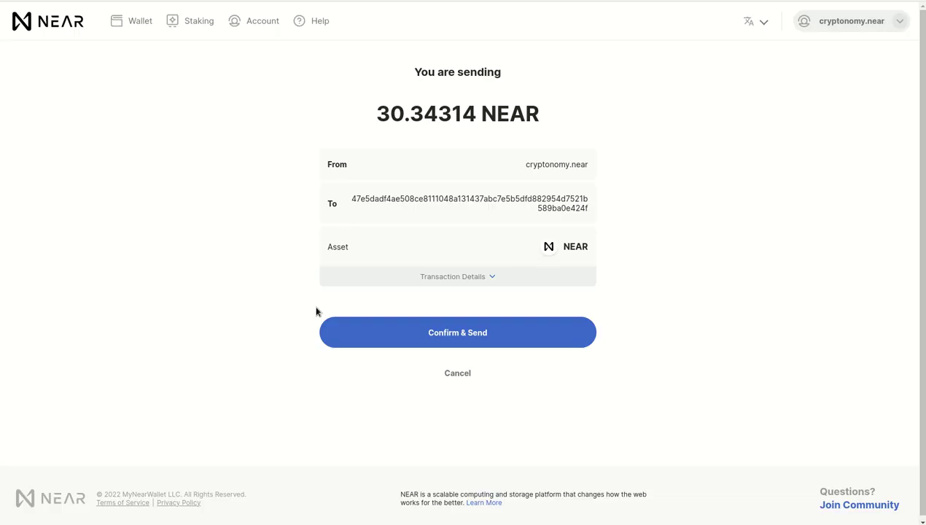
{"action": "key", "text": "alt+Tab"}
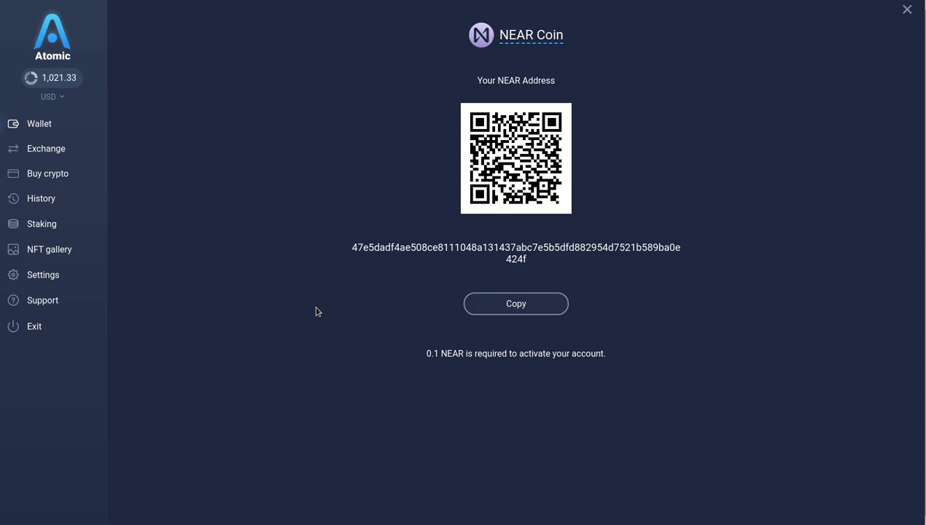
{"action": "key", "text": "alt+Tab"}
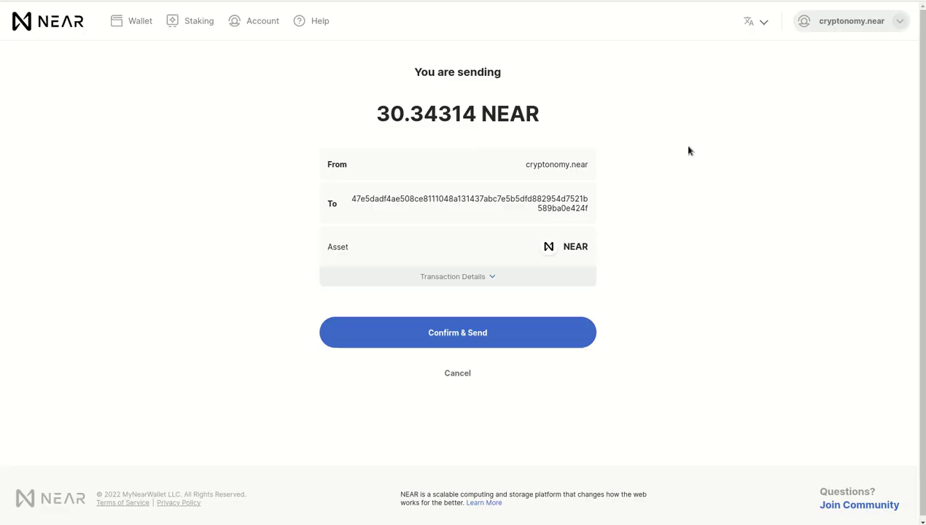
{"action": "left_click", "coordinate": [452, 335]}
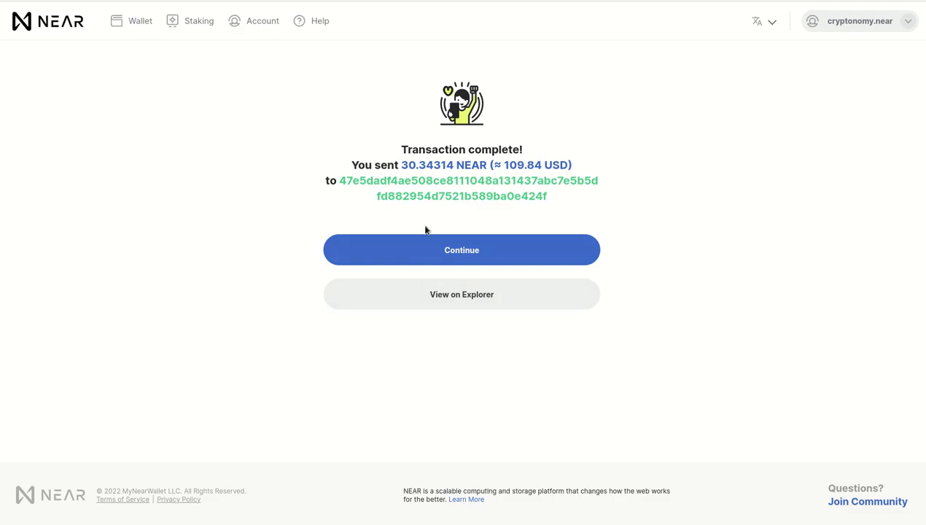
{"action": "left_click", "coordinate": [482, 252]}
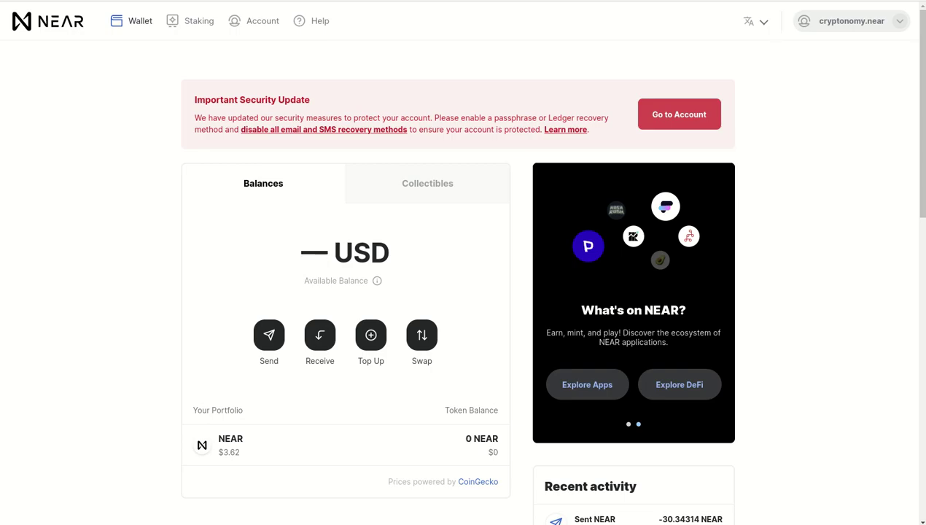
- Switch to Binance, withdraw 2.7 NEAR from the Spot Wallet to the Atomic Wallet address over NEAR Protocol, and request the phone and e-mail verification codes
{"action": "left_click", "coordinate": [751, 2]}
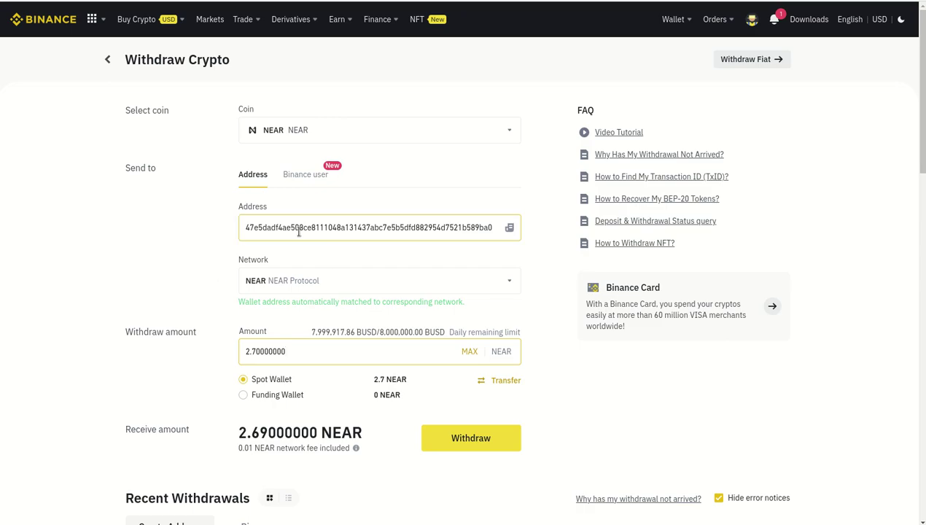
{"action": "left_click", "coordinate": [475, 438]}
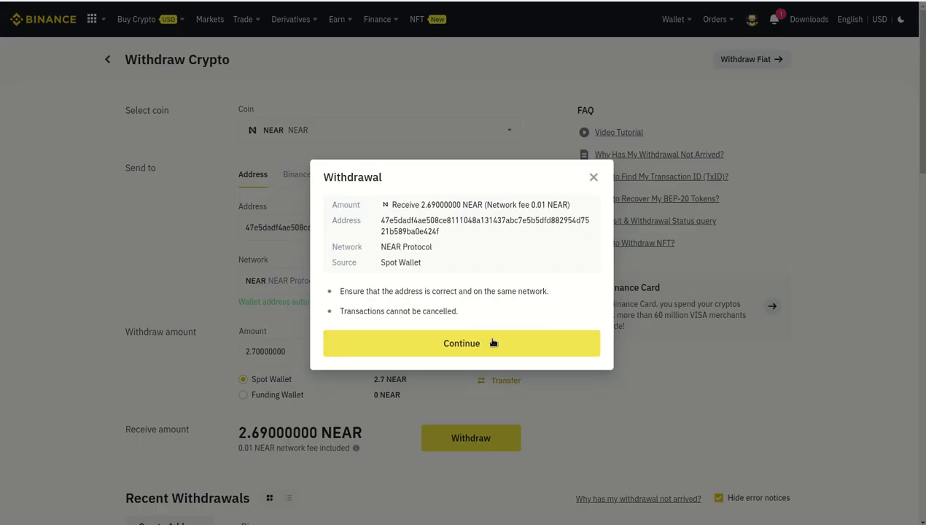
{"action": "left_click", "coordinate": [475, 345]}
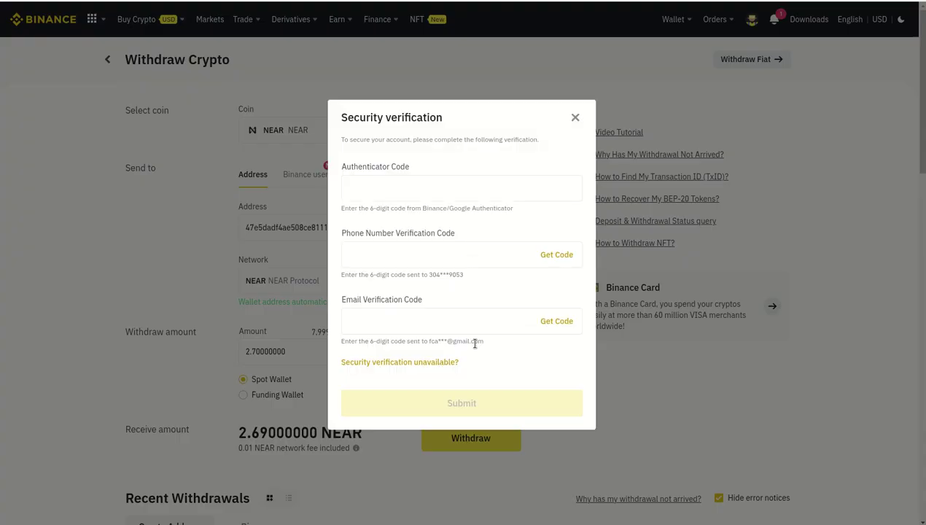
{"action": "left_click", "coordinate": [555, 256]}
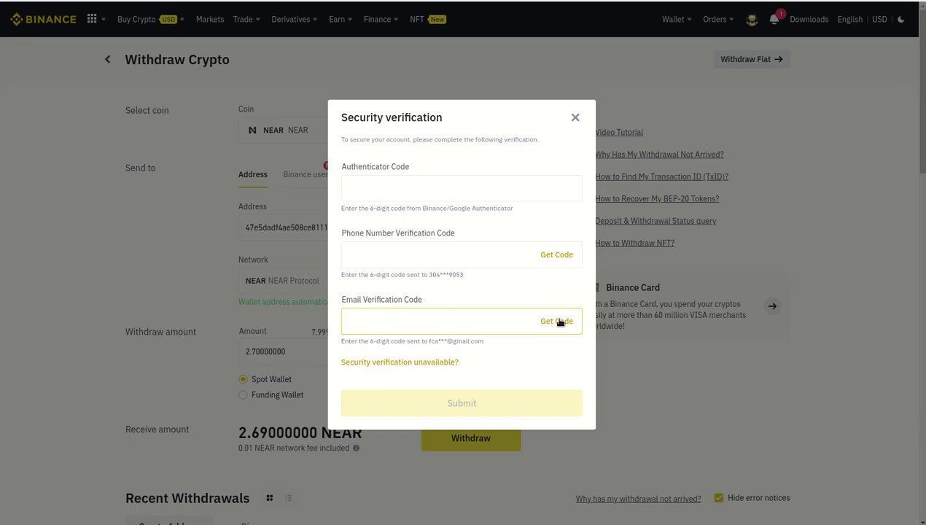
{"action": "left_click", "coordinate": [557, 321]}
{"action": "left_click", "coordinate": [365, 257]}
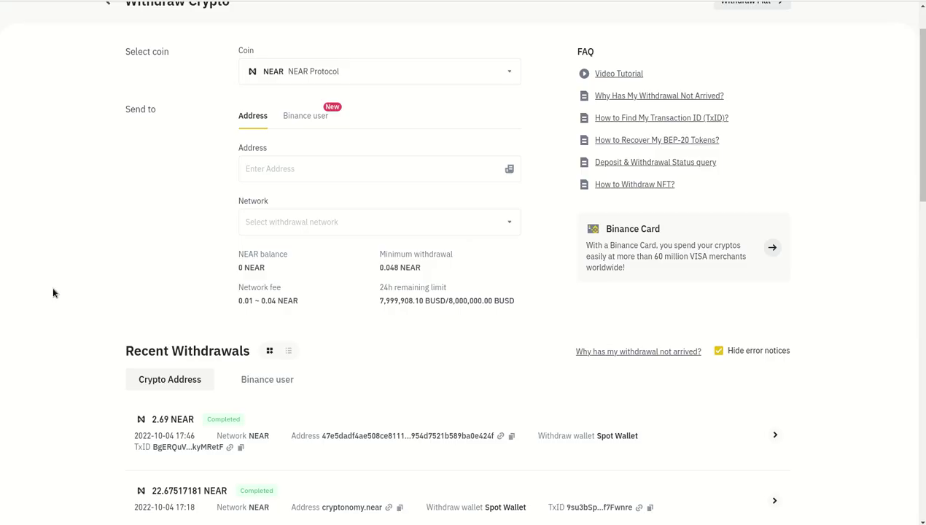
- Check the status of the latest NEAR withdrawal in Binance's recent withdrawals
{"action": "scroll", "coordinate": [63, 259], "scroll_direction": "down", "scroll_amount": 1}
{"action": "scroll", "coordinate": [62, 258], "scroll_direction": "up", "scroll_amount": 3}
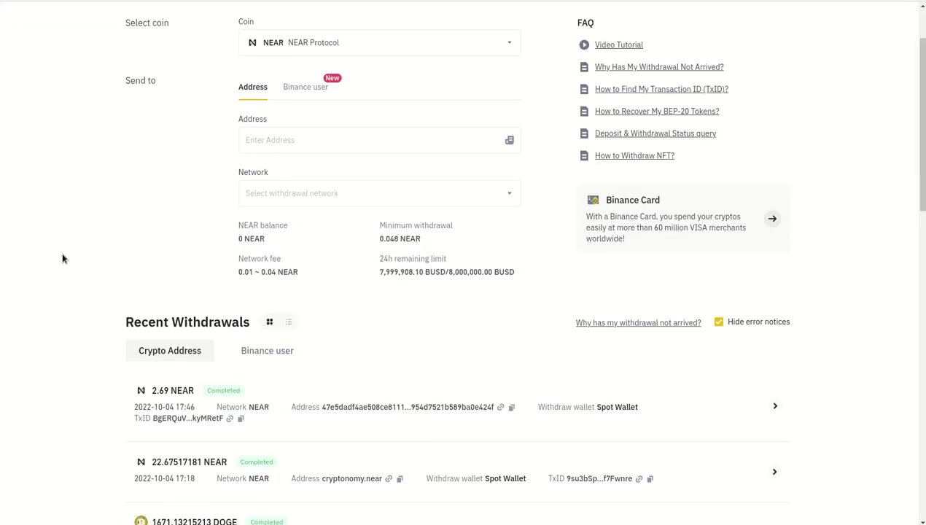
{"action": "scroll", "coordinate": [62, 258], "scroll_direction": "down", "scroll_amount": 2}
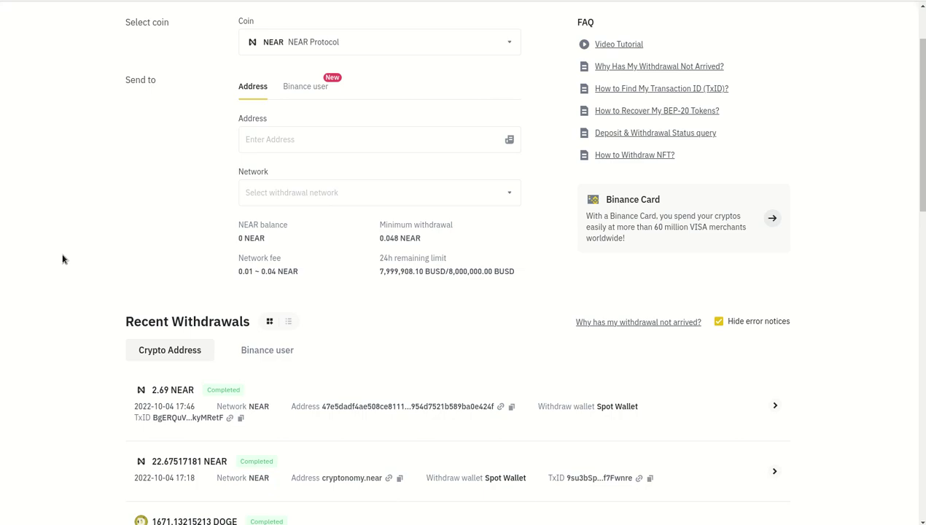
{"action": "scroll", "coordinate": [63, 259], "scroll_direction": "down", "scroll_amount": 2}
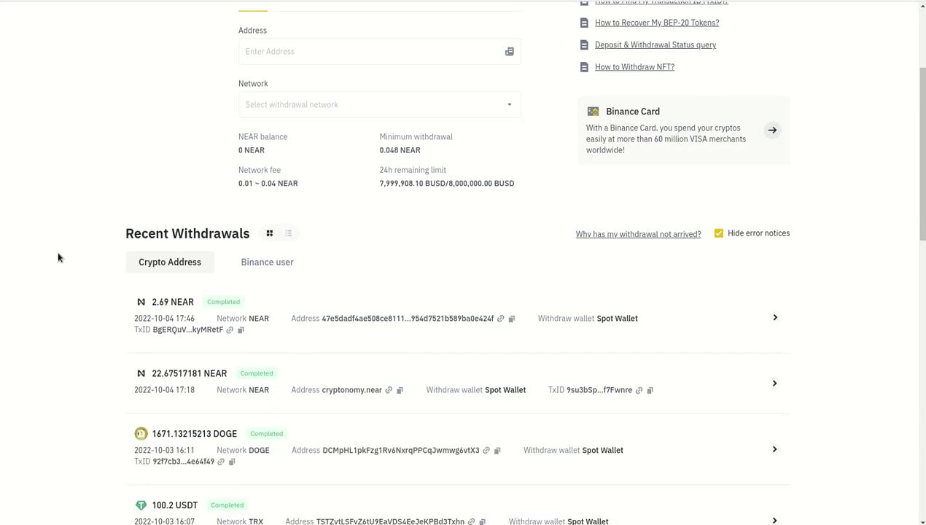
{"action": "scroll", "coordinate": [59, 257], "scroll_direction": "up", "scroll_amount": 3}
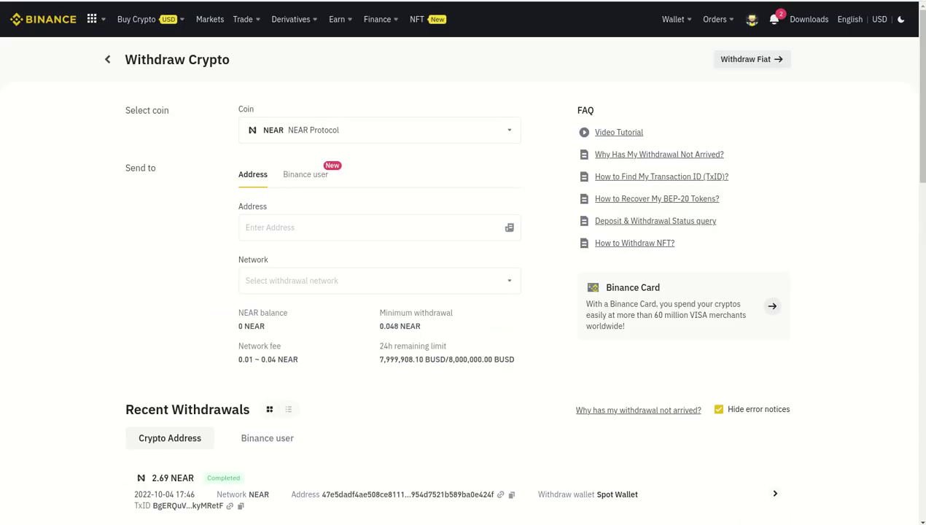
- Switch to Atomic Wallet and open NEAR Coin to check the received balance
{"action": "mouse_move", "coordinate": [461, 519]}
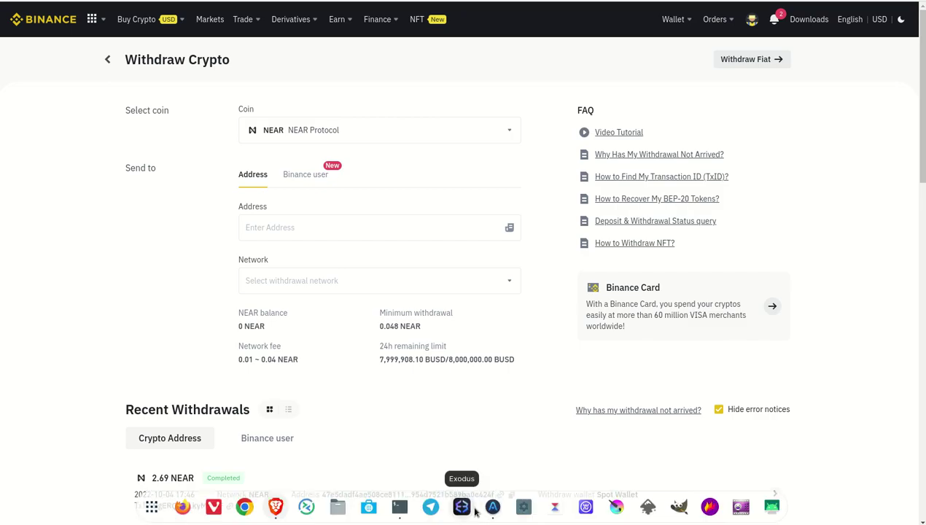
{"action": "left_click", "coordinate": [492, 507]}
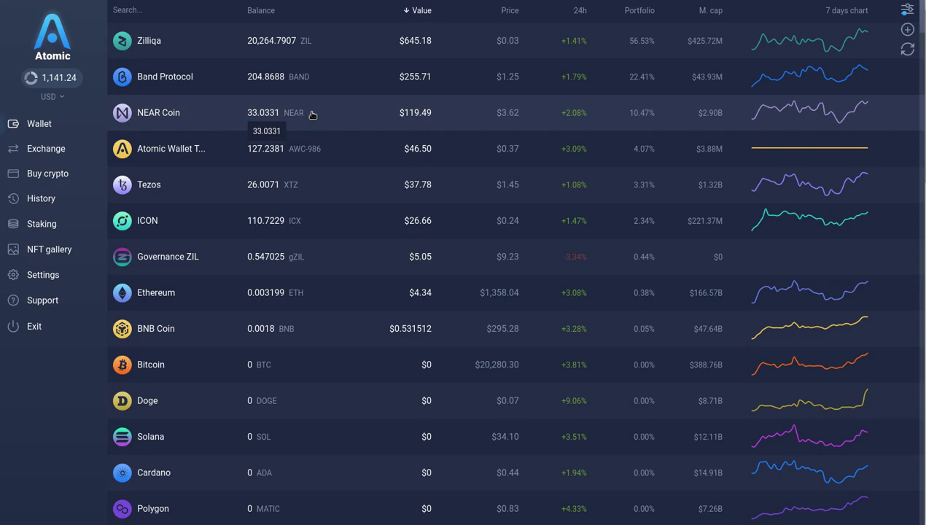
{"action": "left_click", "coordinate": [218, 114]}
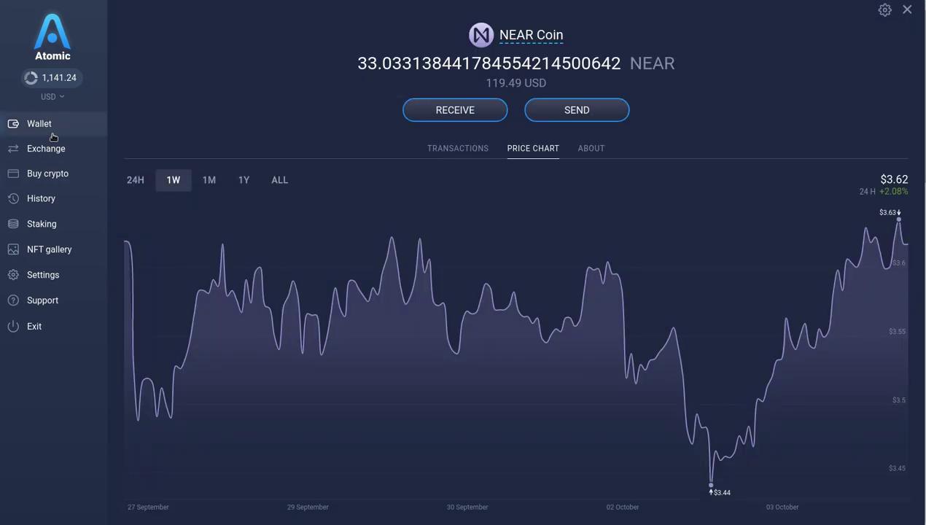
- Open staking for NEAR Coin and set up a stake of all available NEAR with the Atomic Nodes validator
{"action": "left_click", "coordinate": [45, 228]}
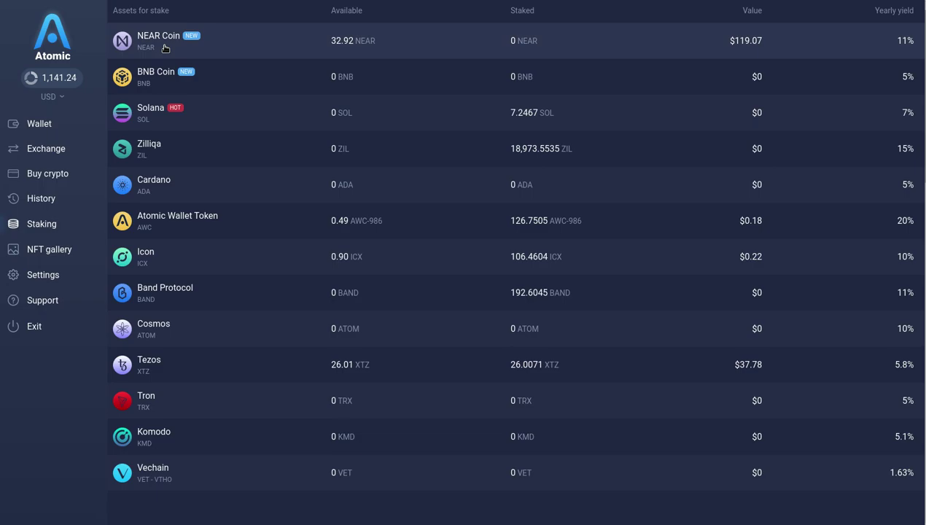
{"action": "left_click", "coordinate": [165, 48]}
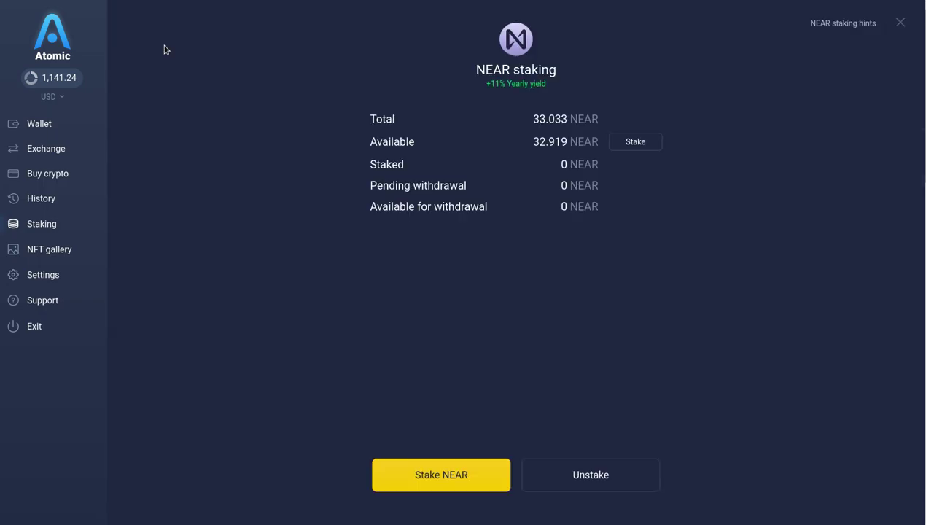
{"action": "left_click", "coordinate": [466, 476]}
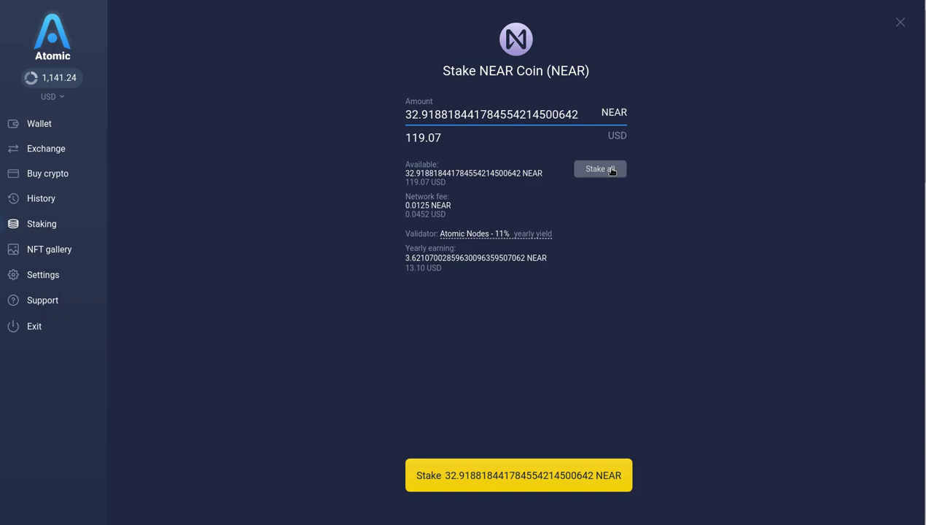
{"action": "left_click", "coordinate": [514, 478]}
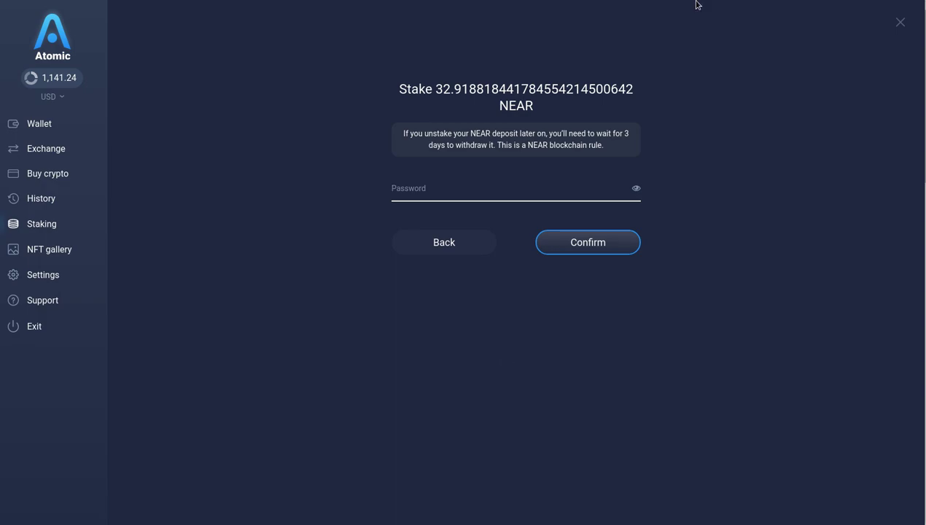
- Enter the wallet password and confirm the NEAR stake
{"action": "type", "text": "••••••••••••"}
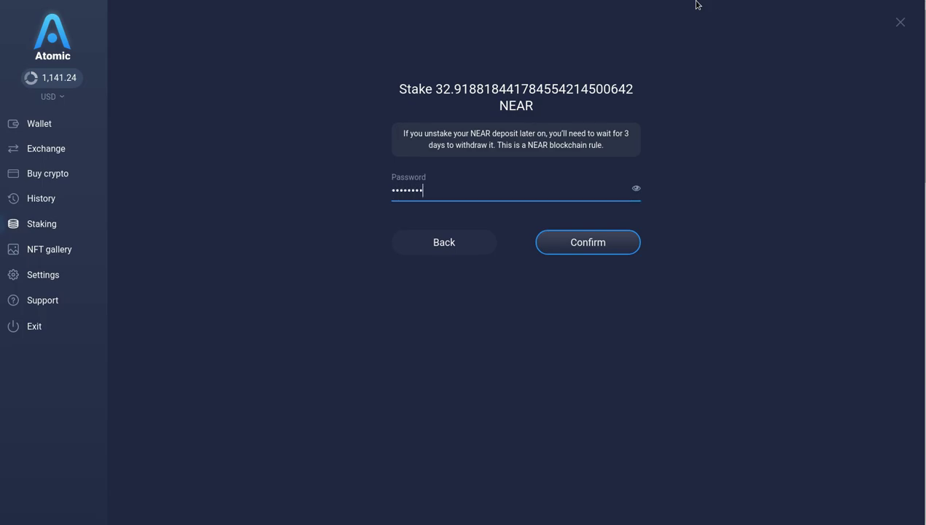
{"action": "type", "text": "••••••••"}
{"action": "left_click", "coordinate": [604, 245]}
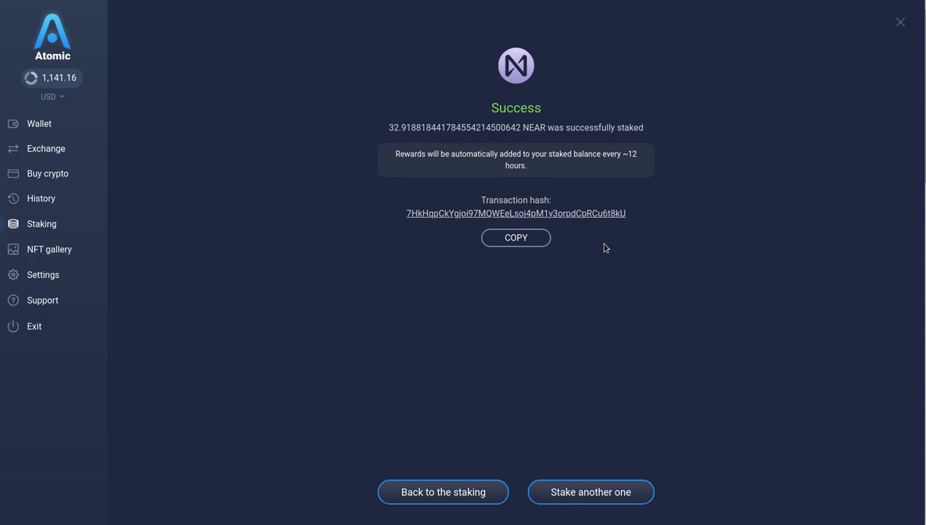
- Check the remaining NEAR balance in the Atomic Wallet holdings and the staked NEAR amount among the staking assets
{"action": "left_click", "coordinate": [46, 127]}
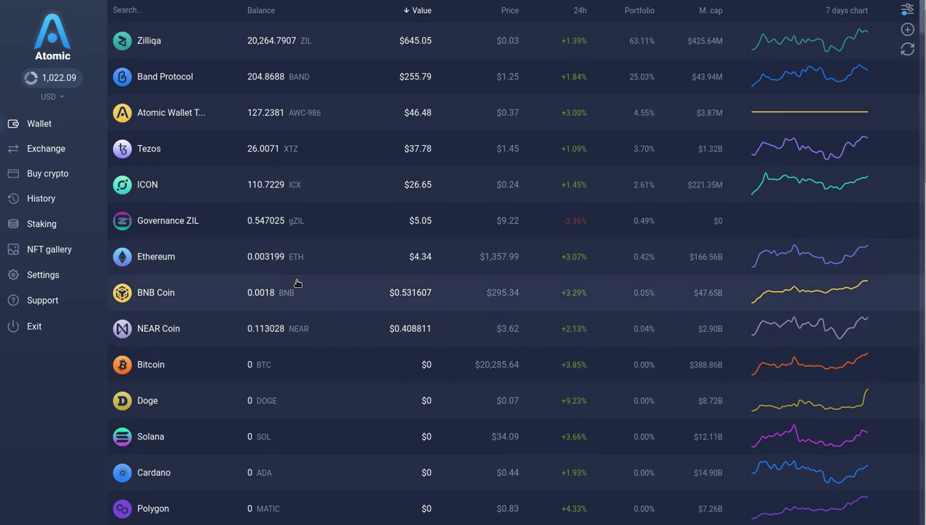
{"action": "left_click", "coordinate": [42, 228]}
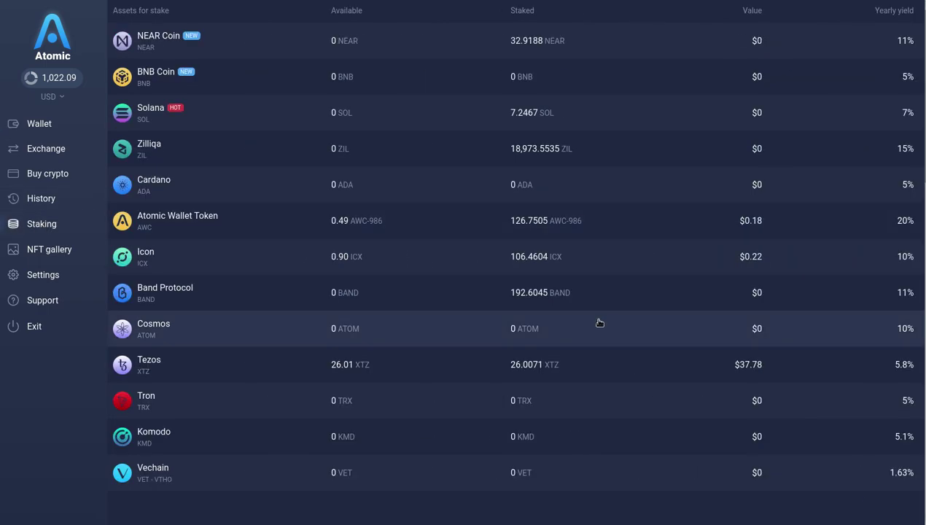